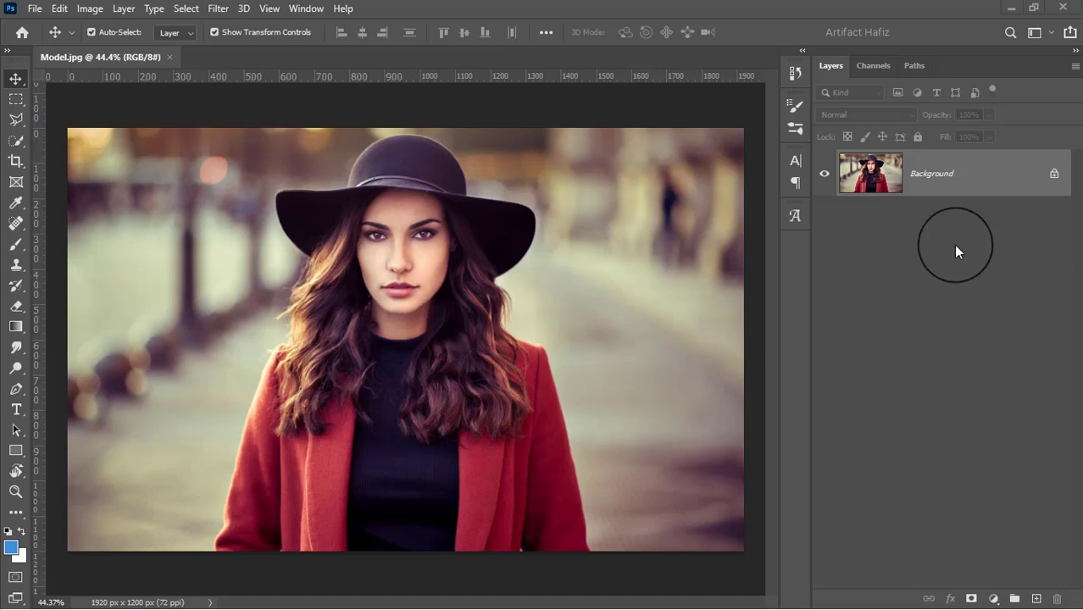
Open the adjustment layer type menu for the Model.jpg portrait
click(958, 181)
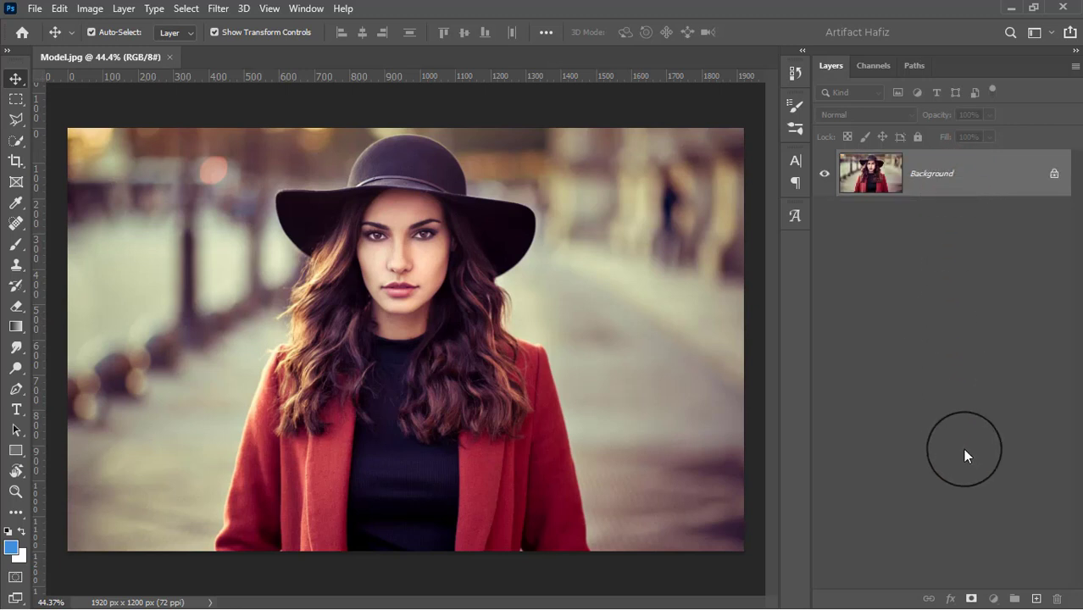
click(995, 600)
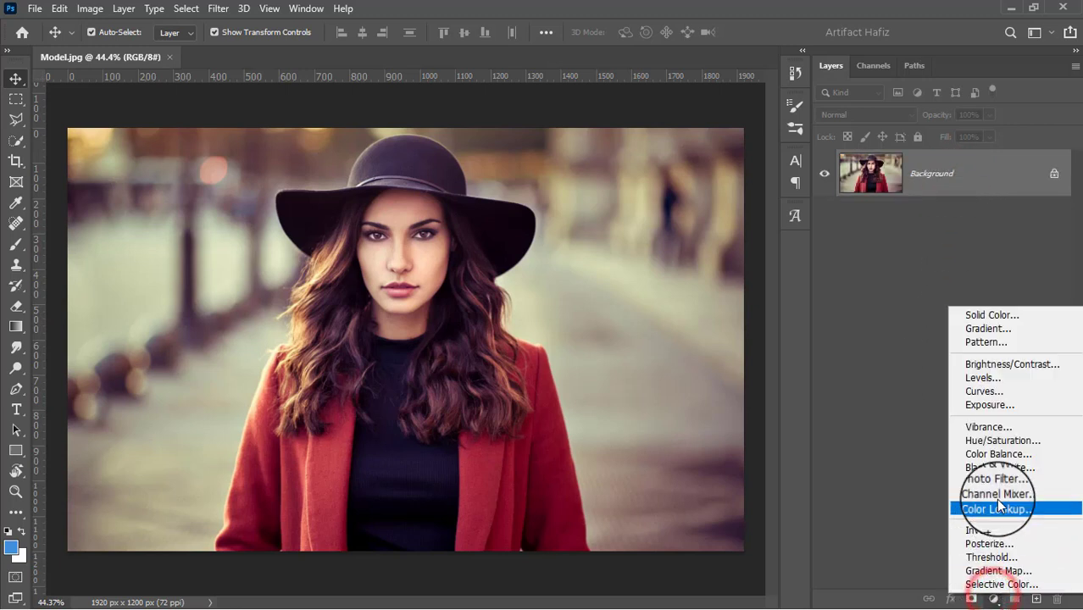
Add a Brightness/Contrast layer with brightness -64 and contrast 9
click(987, 365)
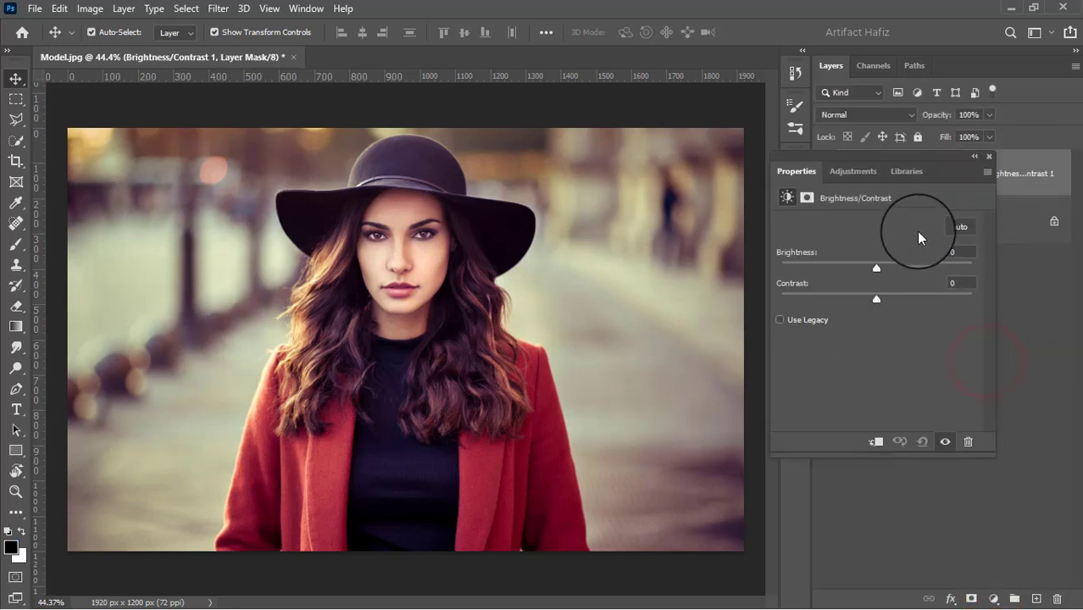
mouse_move(877, 269)
mouse_down()
mouse_move(810, 269)
mouse_move(834, 274)
mouse_up()
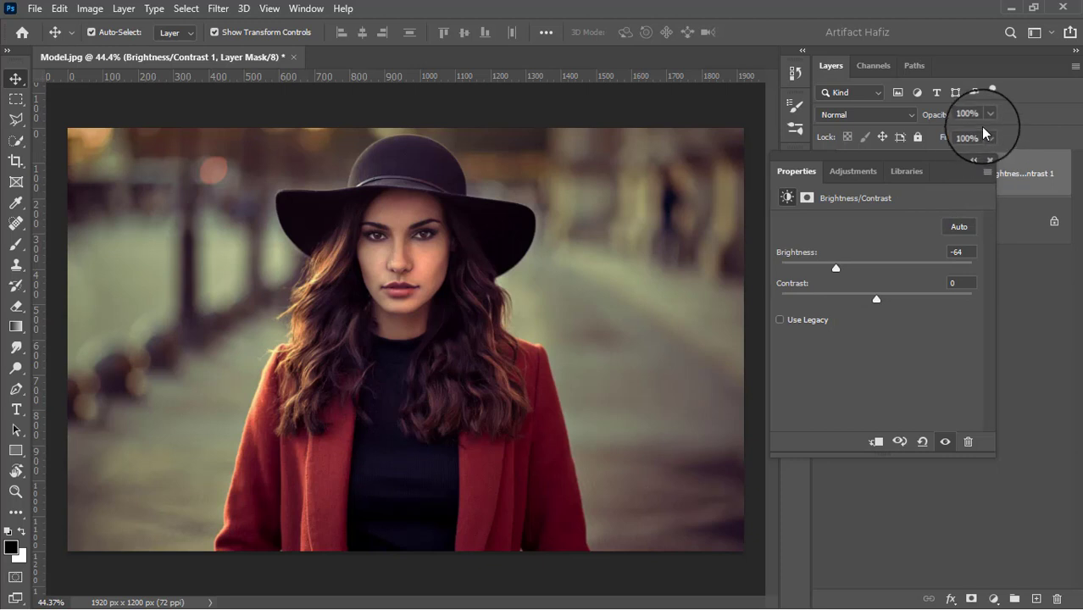
drag(882, 303, 886, 302)
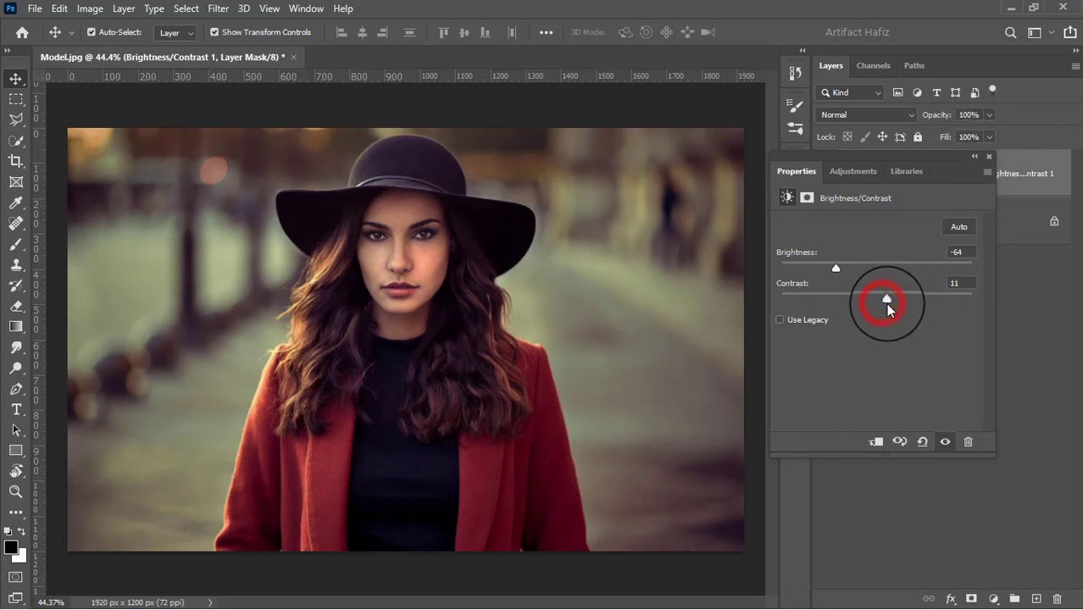
click(988, 156)
Add a Curves layer with a midtone anchor and raised upper point to brighten highlights
click(994, 599)
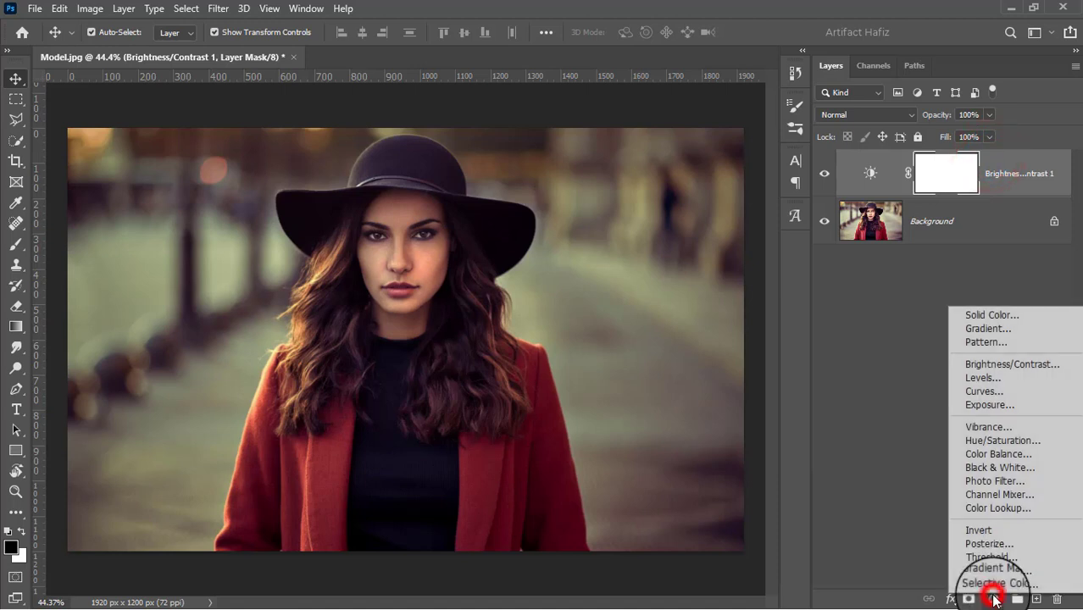
click(980, 393)
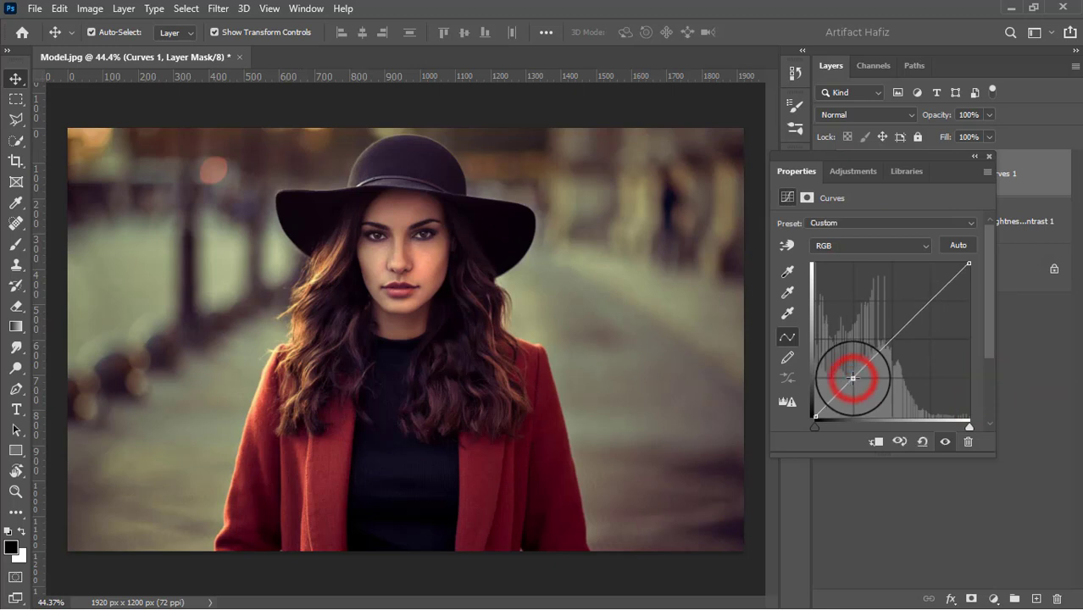
click(853, 379)
drag(854, 379, 857, 376)
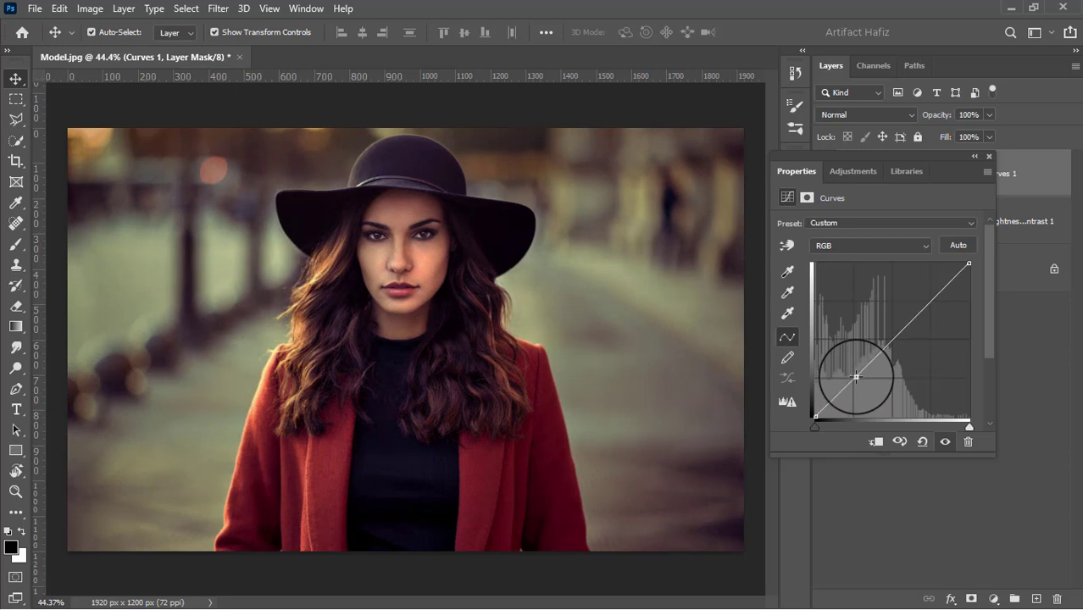
mouse_move(932, 301)
mouse_down()
mouse_move(932, 285)
mouse_move(938, 292)
mouse_up()
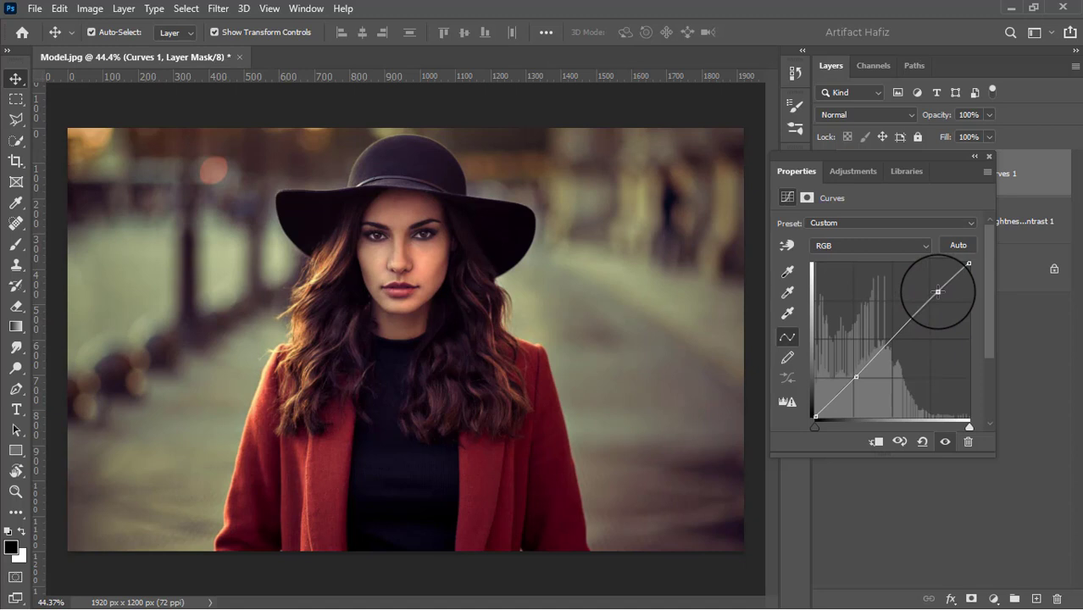
click(988, 157)
Toggle Curves 1 visibility off and on to compare before and after
click(824, 176)
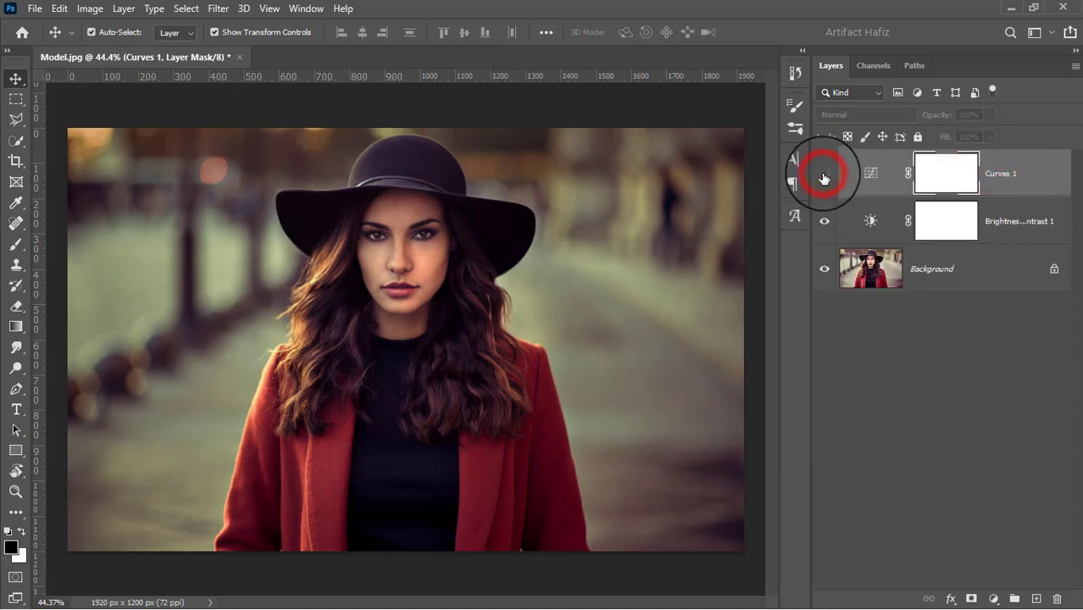
click(824, 176)
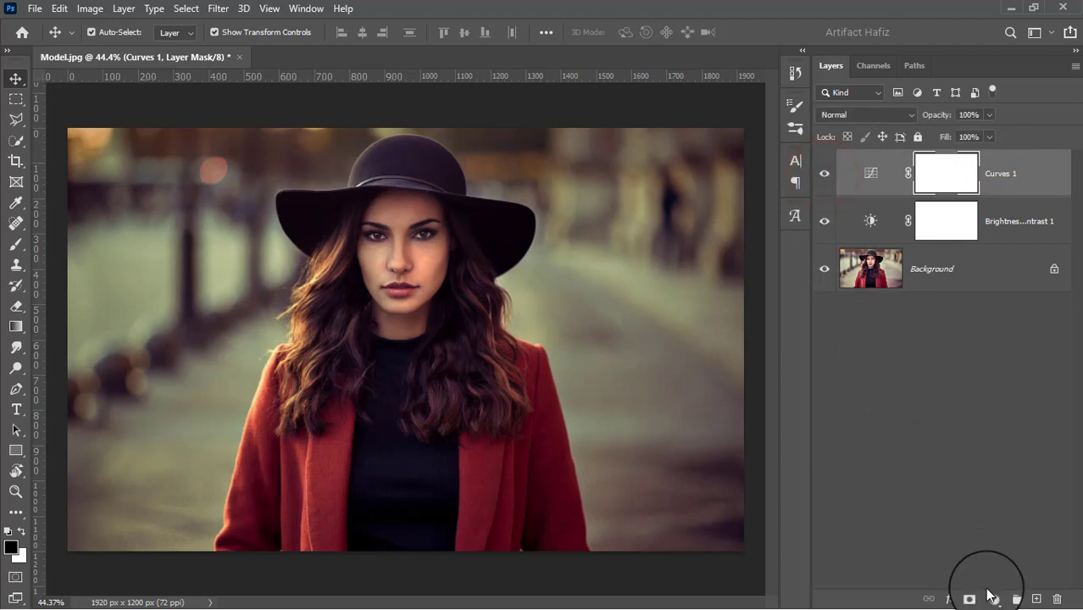
click(993, 599)
Add a Color Lookup layer using Fuji F125 Kodak 2395 at 12% opacity
click(990, 507)
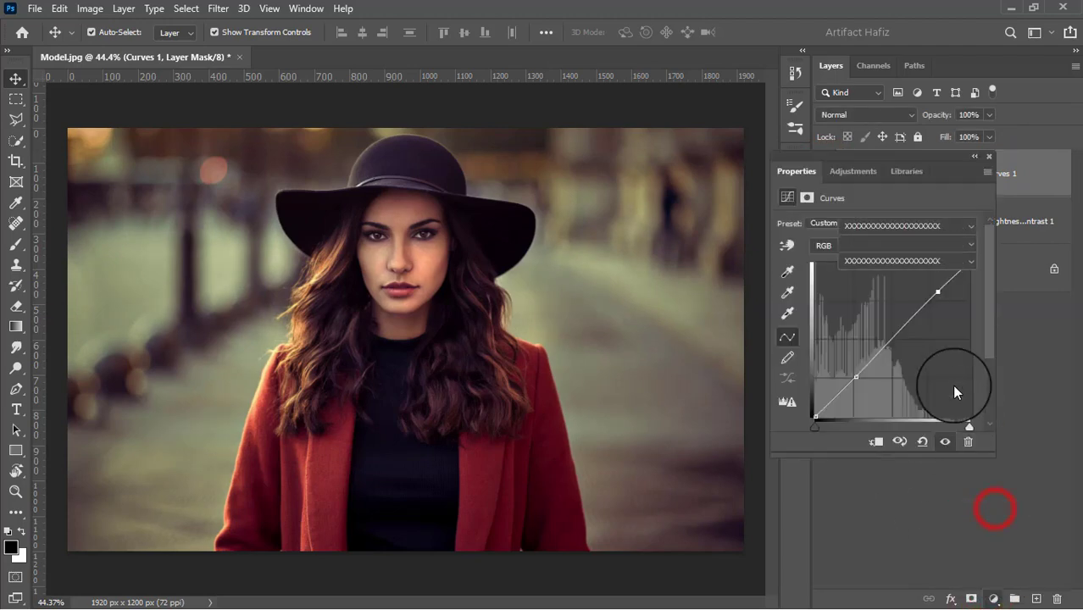
click(899, 227)
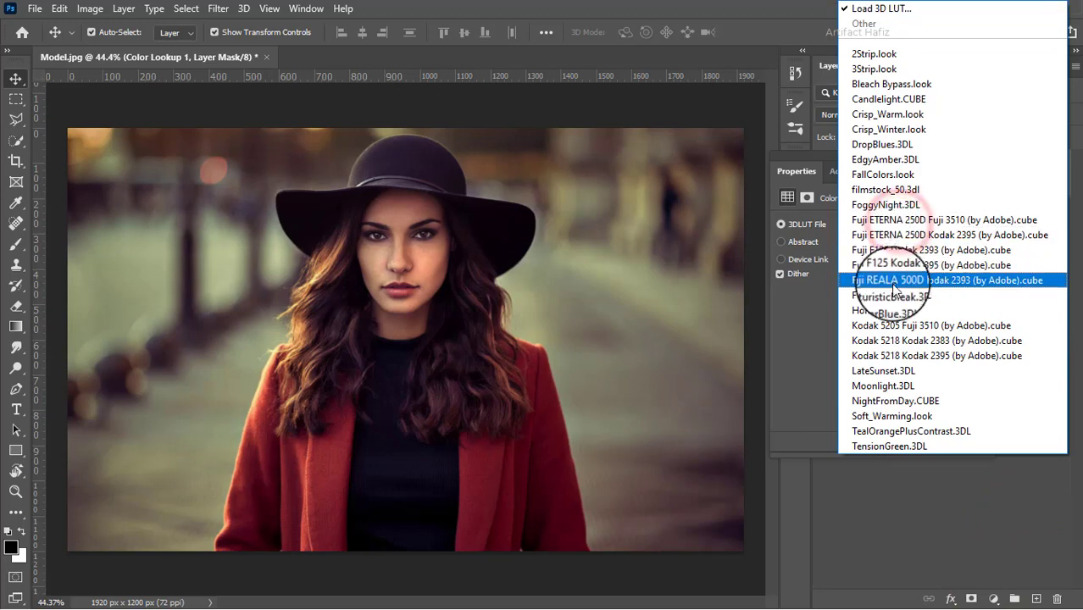
click(894, 269)
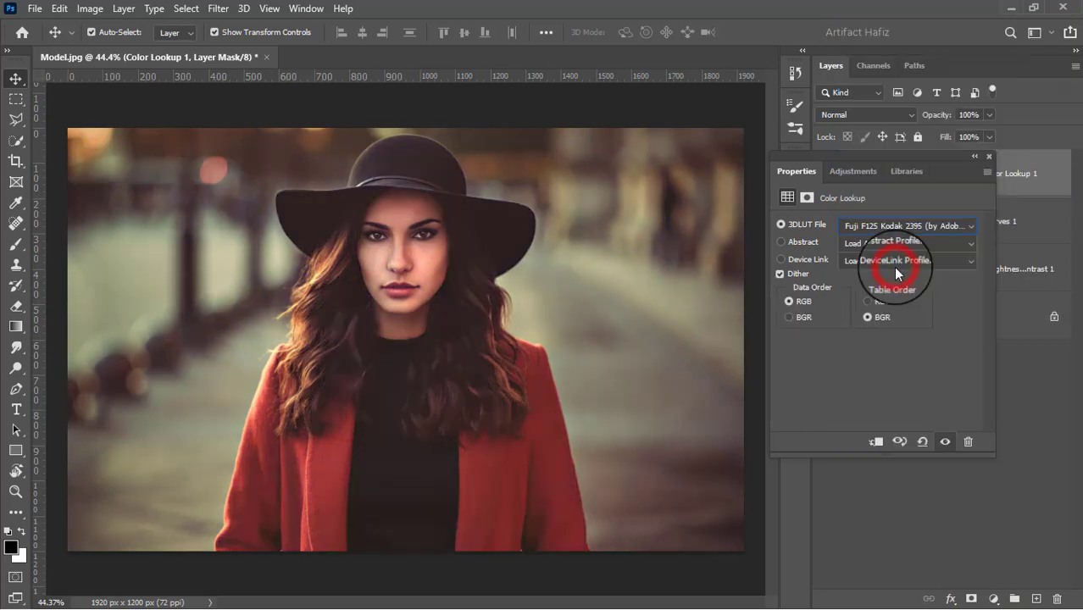
click(991, 157)
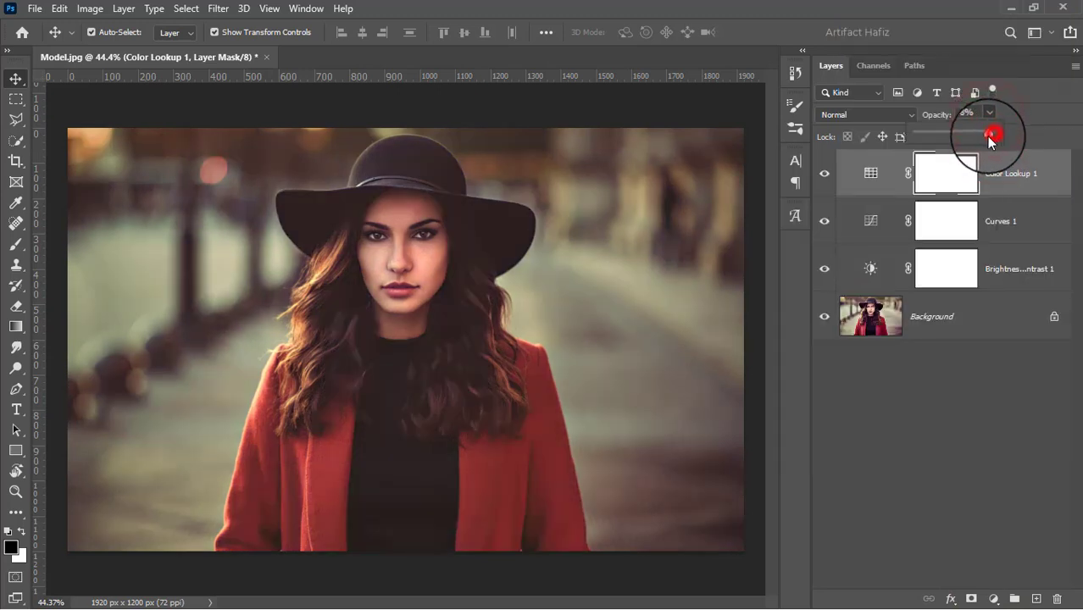
drag(989, 116, 928, 151)
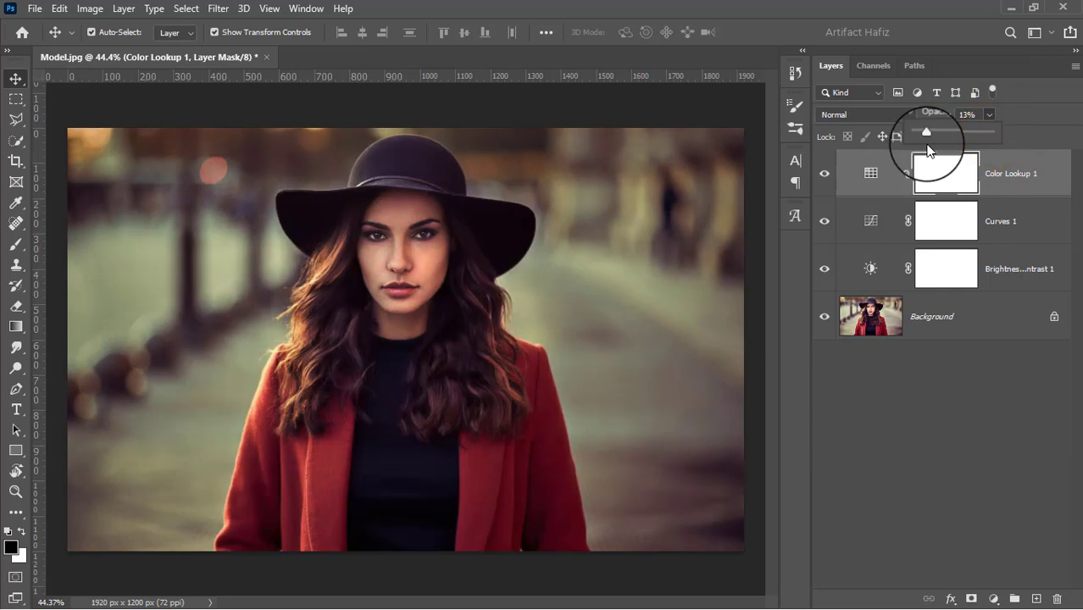
click(1006, 173)
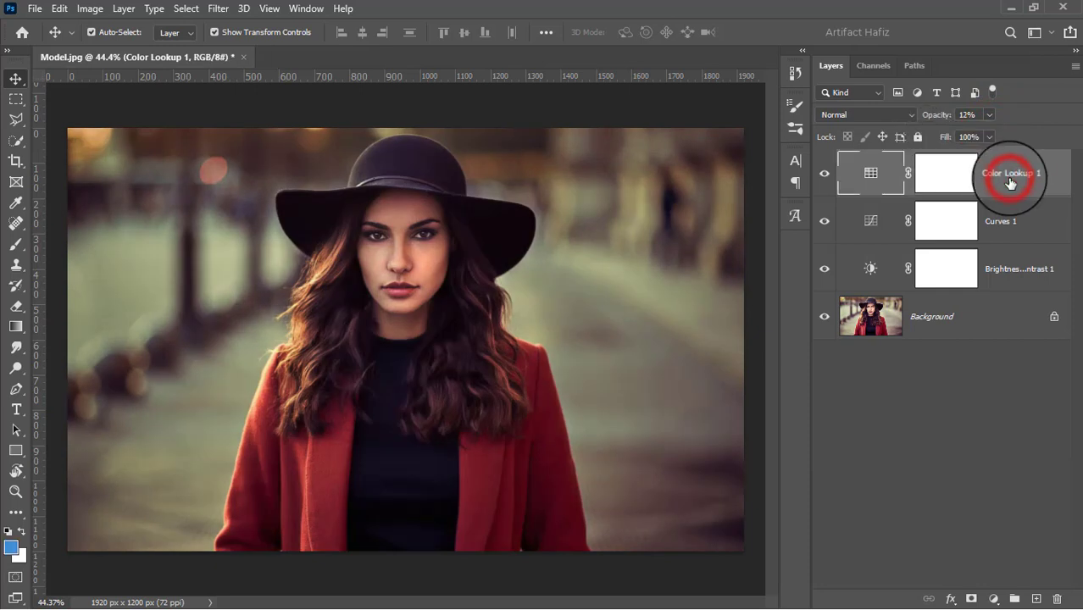
click(994, 597)
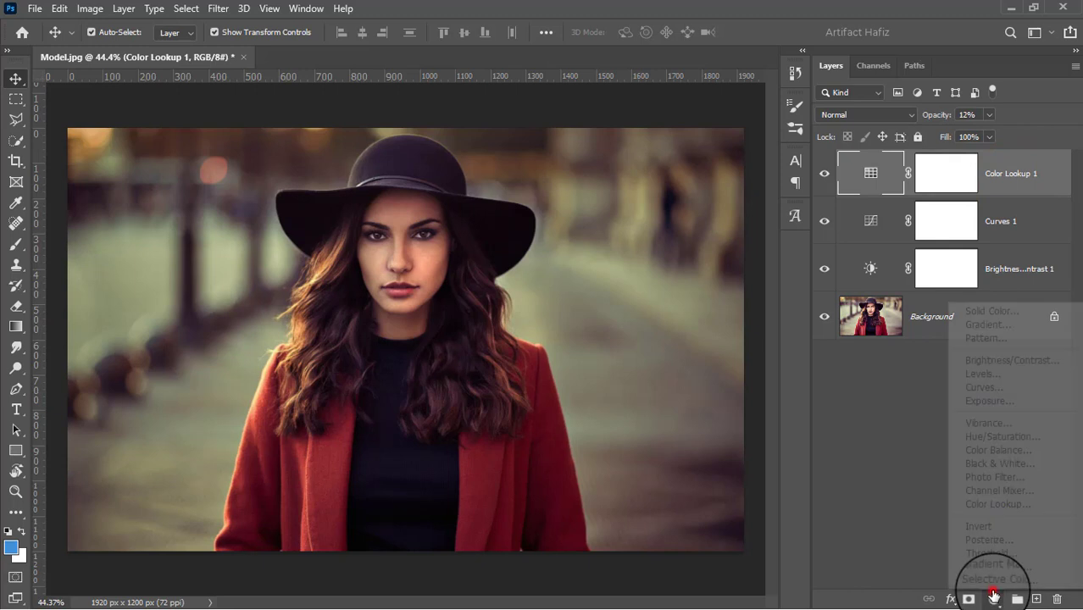
Add a Levels layer with a tiny midtone nudge, input levels staying 0 / 1.00 / 255
click(1000, 375)
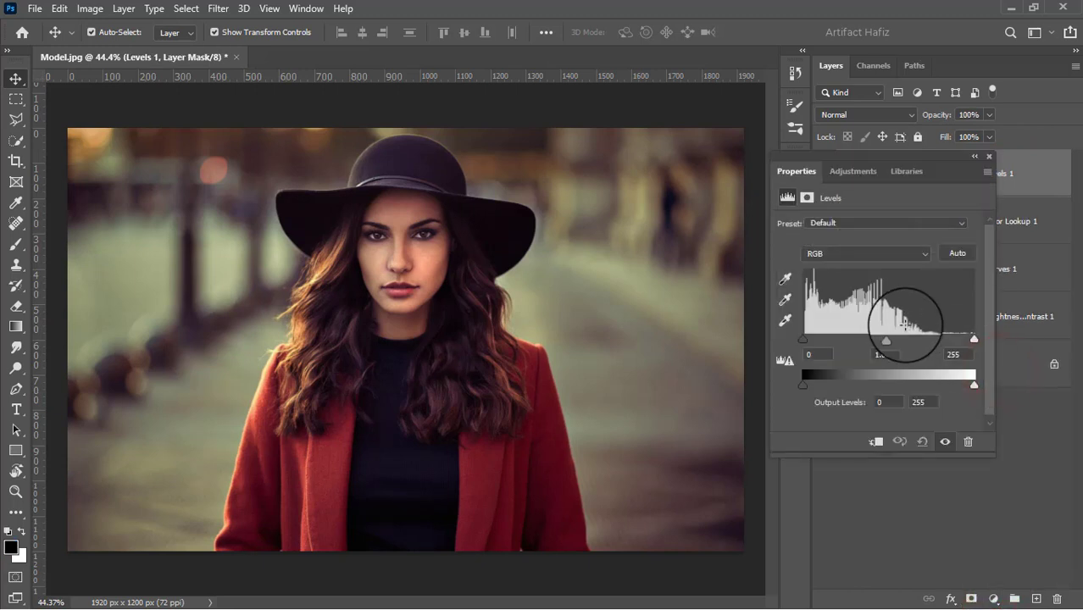
drag(890, 343, 889, 342)
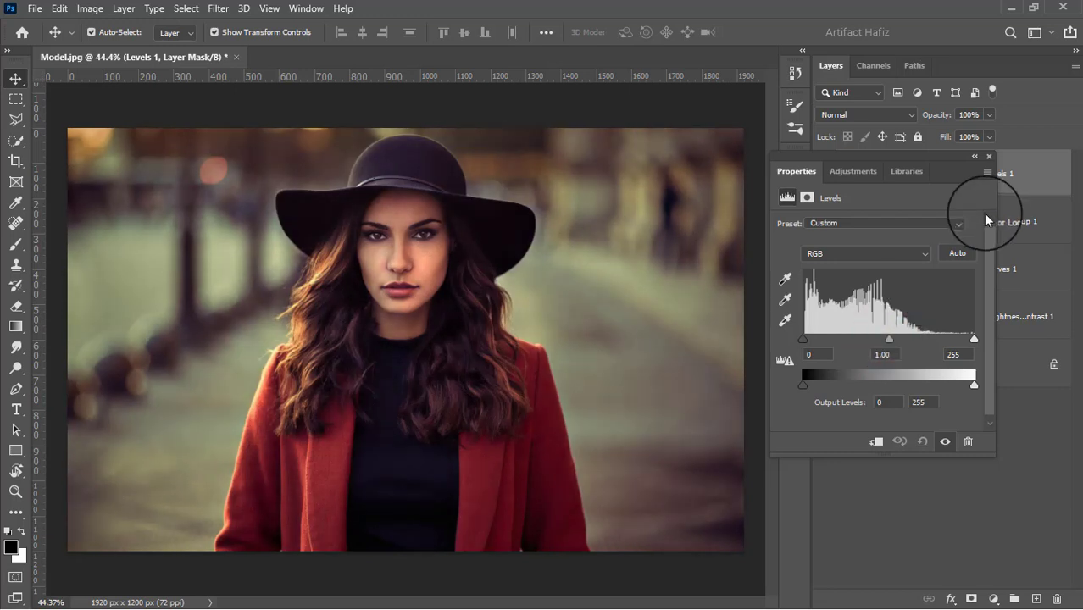
click(989, 156)
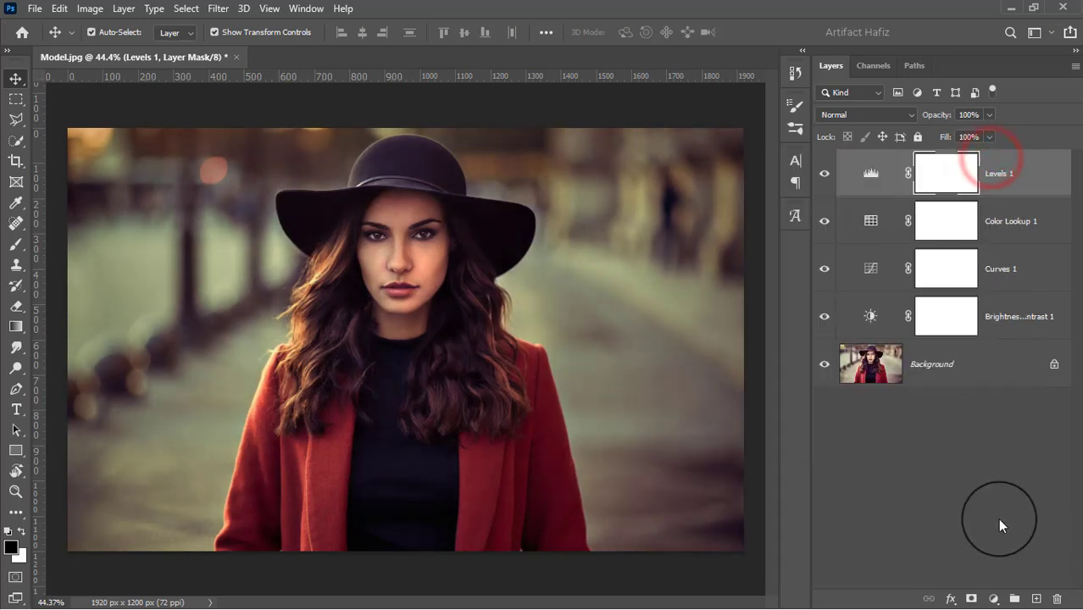
click(993, 599)
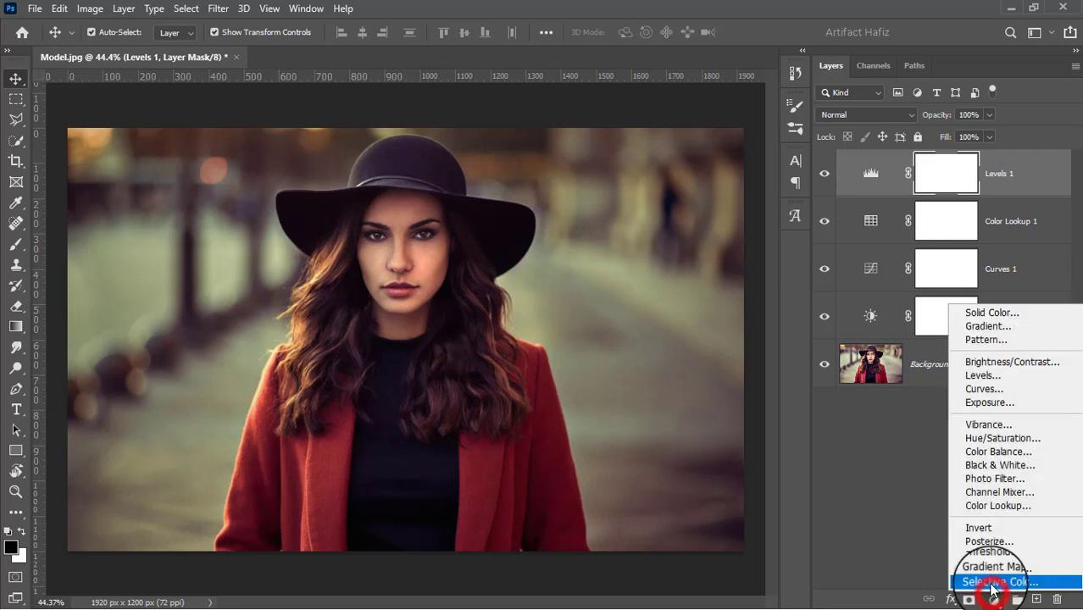
Add a Vibrance layer with Vibrance +15 and Saturation -7
click(990, 426)
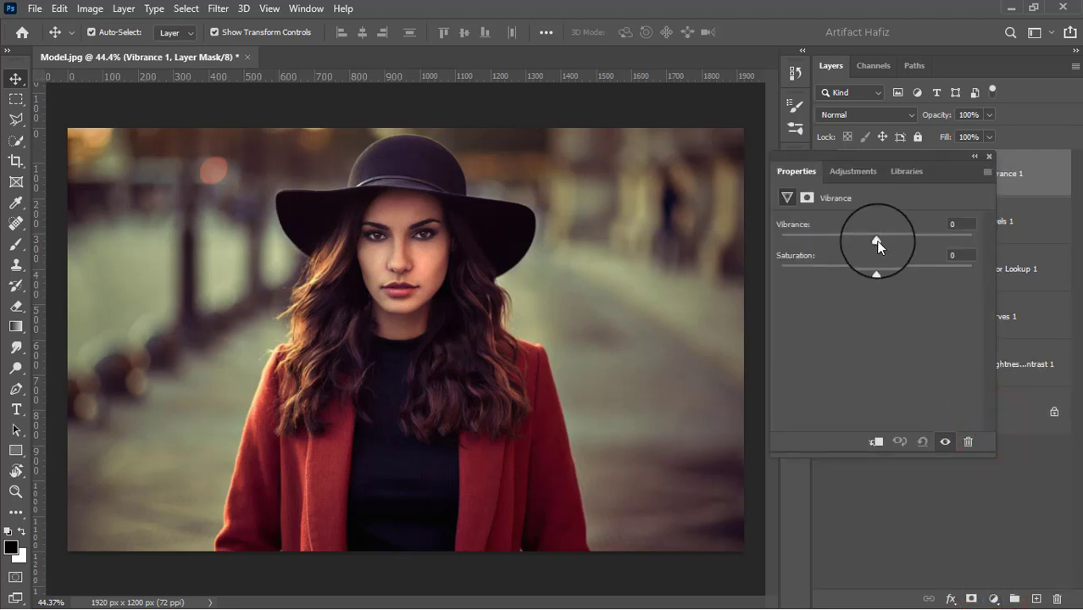
mouse_move(876, 242)
mouse_down()
mouse_move(889, 239)
mouse_move(878, 274)
mouse_move(869, 271)
mouse_up()
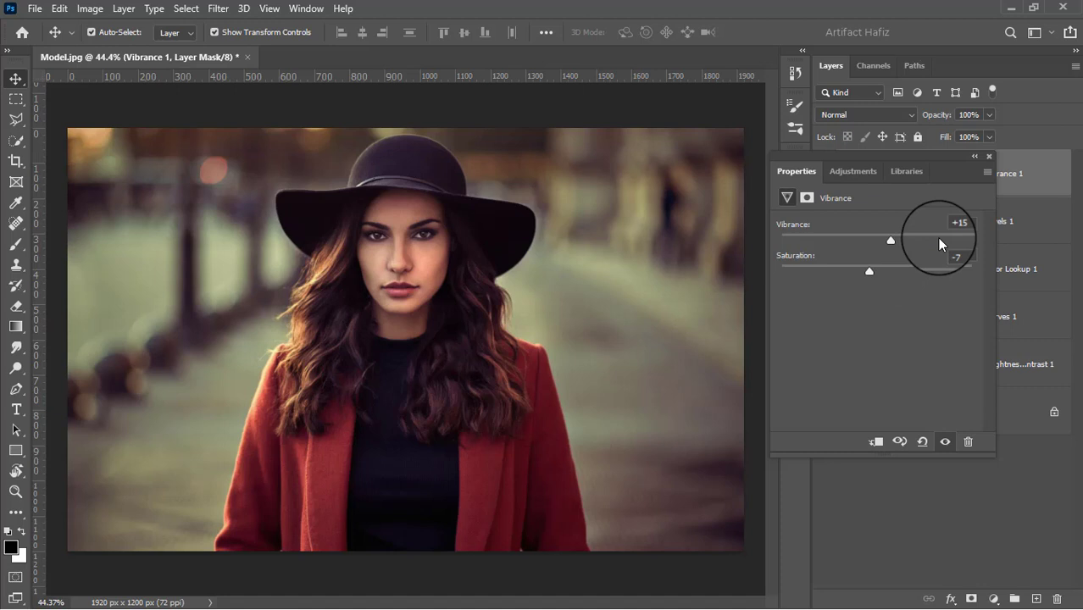
click(993, 157)
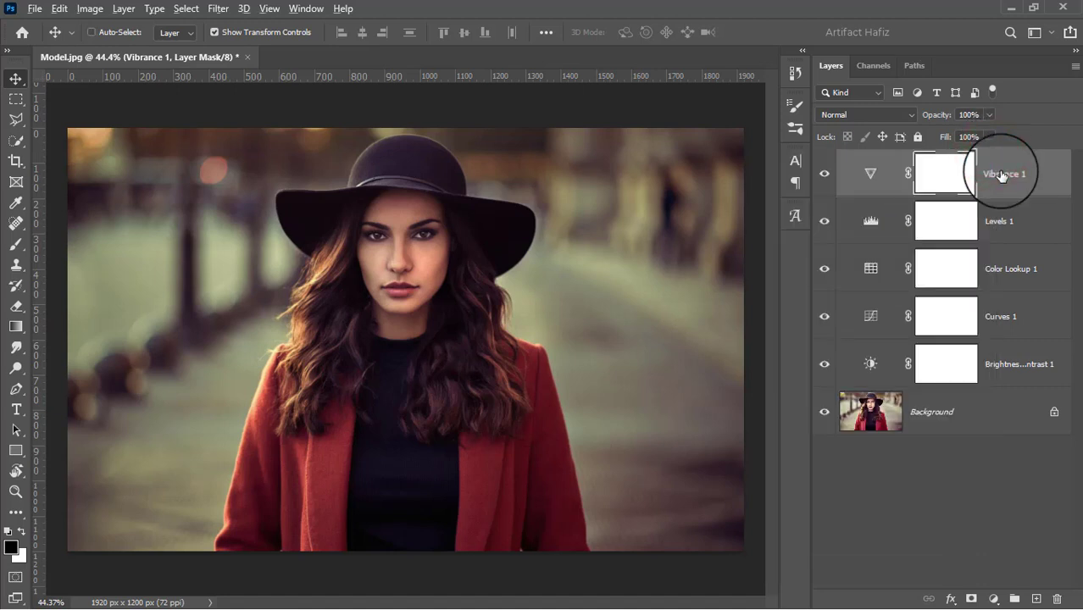
Stamp visible layers into Layer 1, convert it for Smart Filters, and launch Camera Raw
key(ctrl+alt+shift+e)
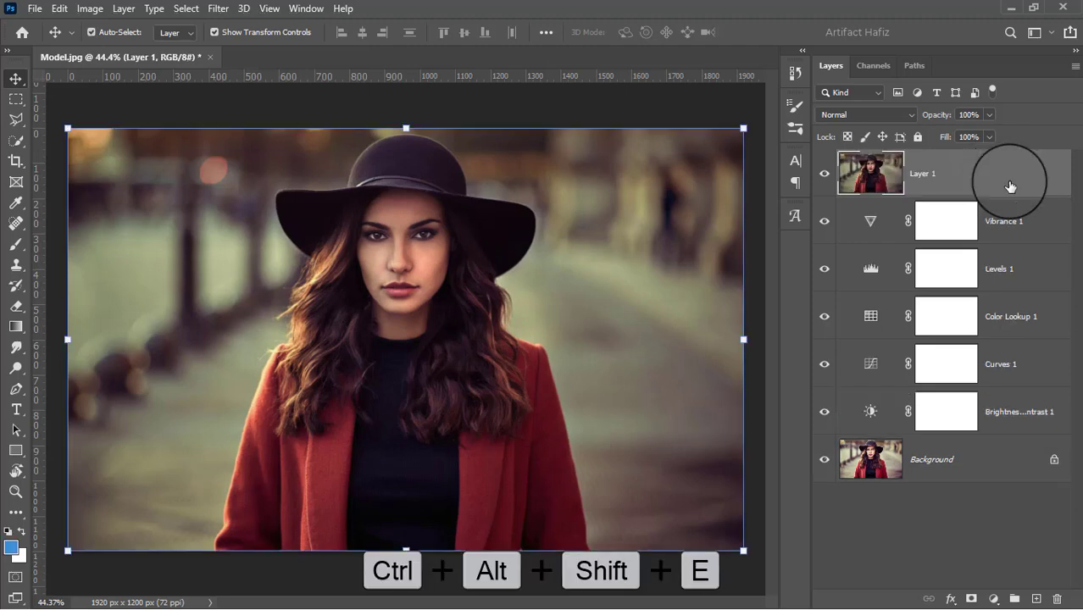
click(219, 8)
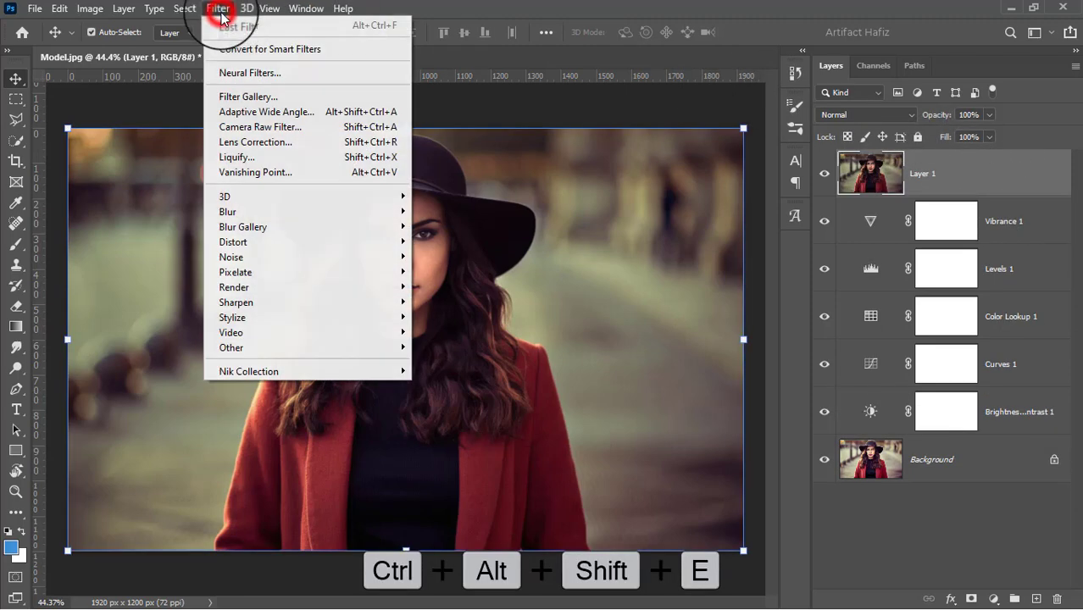
click(228, 61)
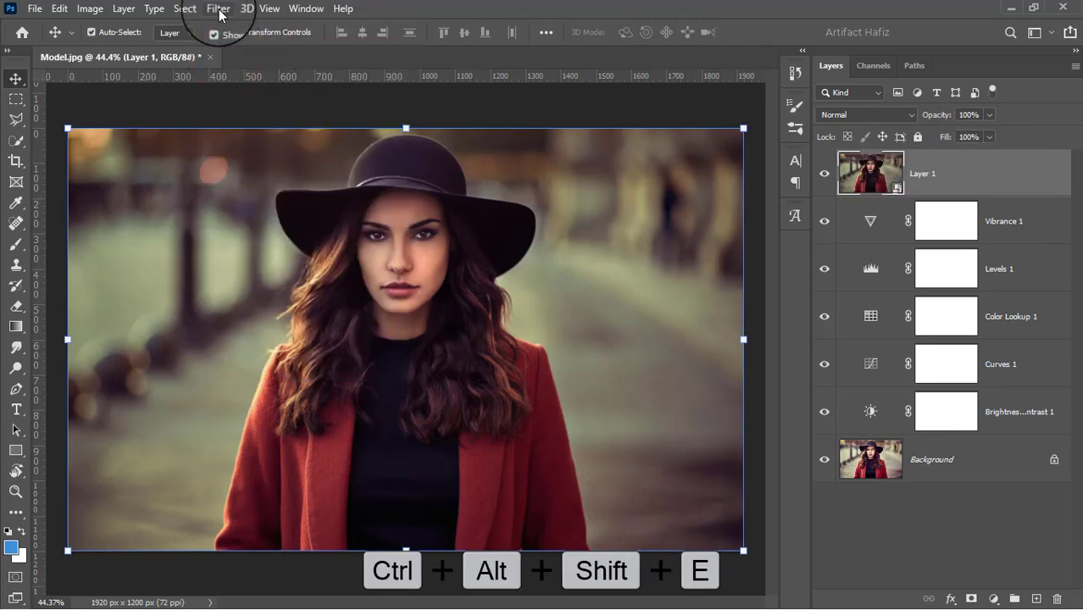
click(218, 8)
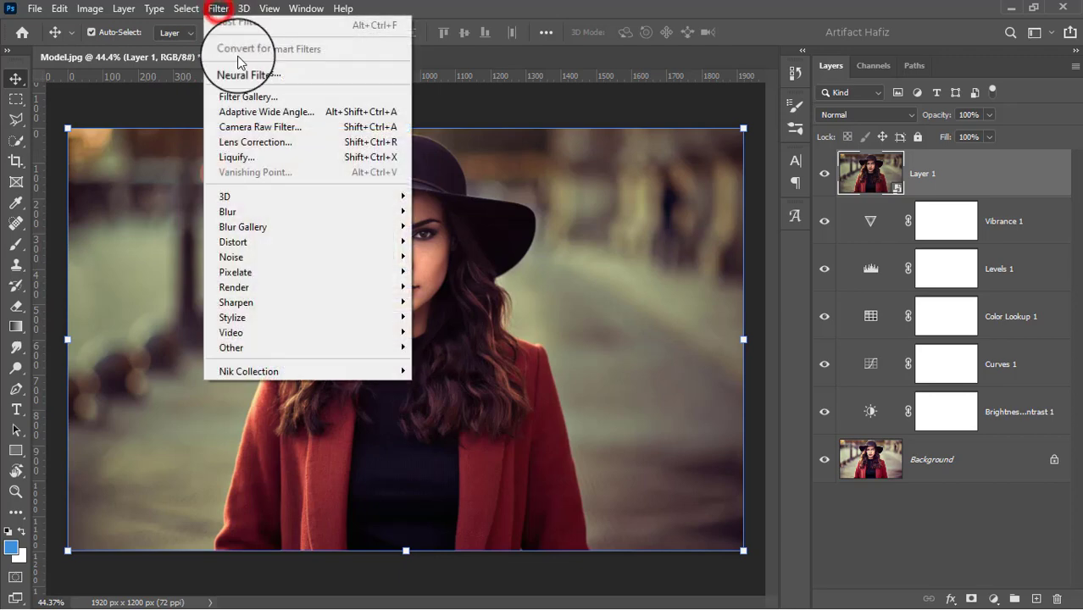
click(280, 128)
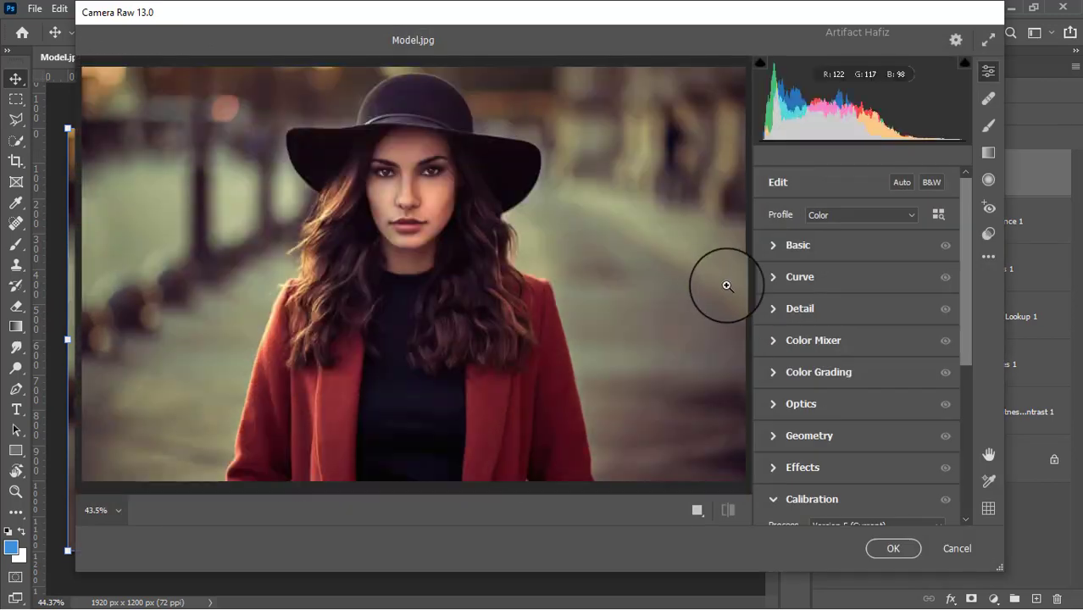
Set Exposure -0.20, Contrast +2, Highlights -15 and Shadows +7 in the Basic panel
click(770, 241)
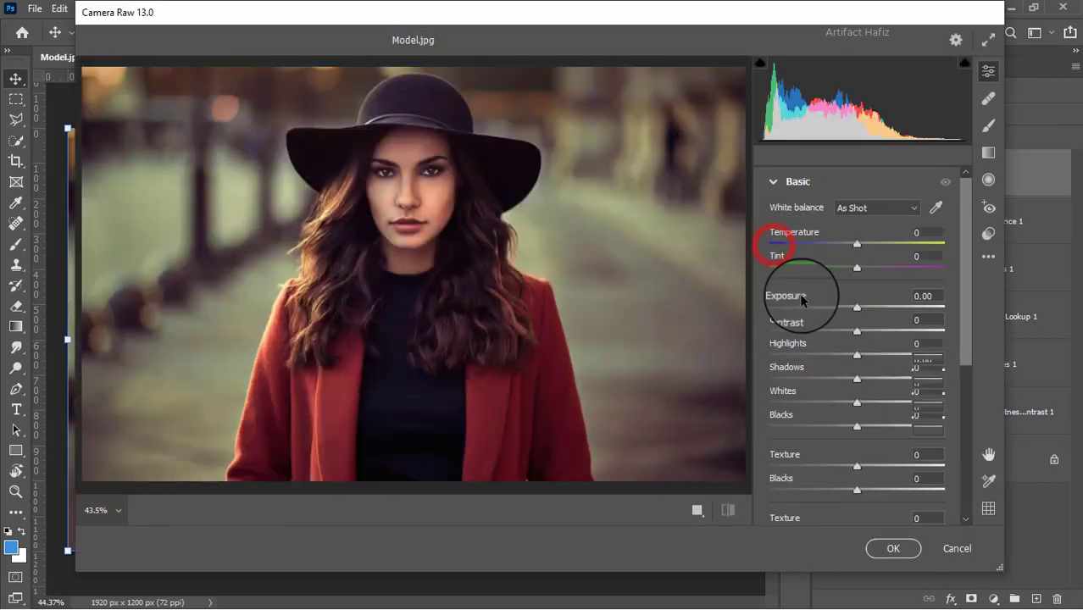
drag(854, 310, 851, 305)
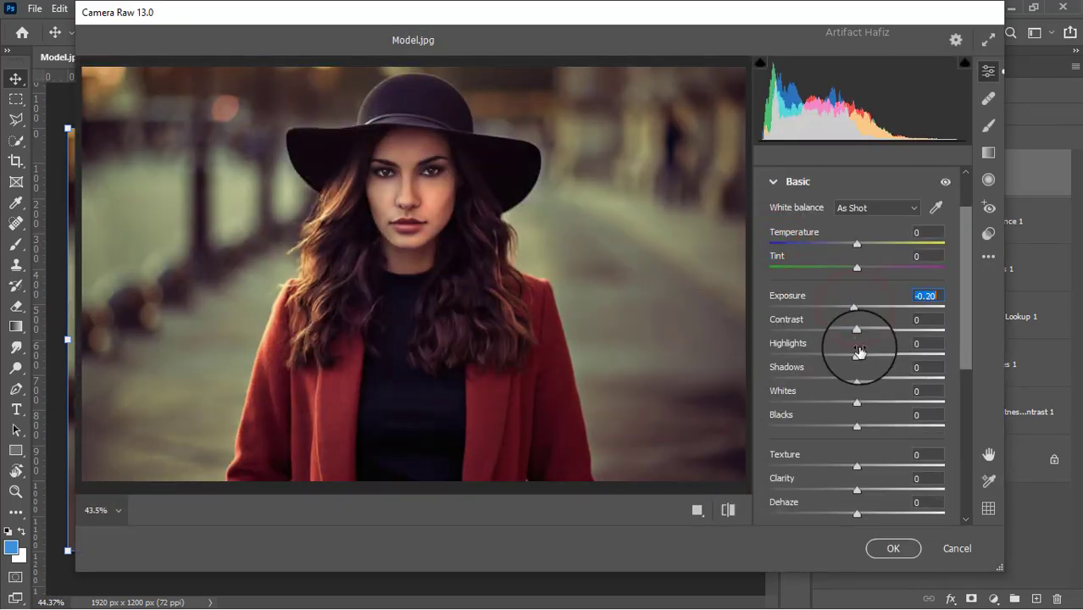
click(856, 356)
mouse_move(856, 357)
mouse_down()
mouse_move(841, 353)
mouse_move(860, 379)
mouse_move(858, 402)
mouse_move(872, 407)
mouse_move(870, 430)
mouse_up()
drag(856, 330, 857, 342)
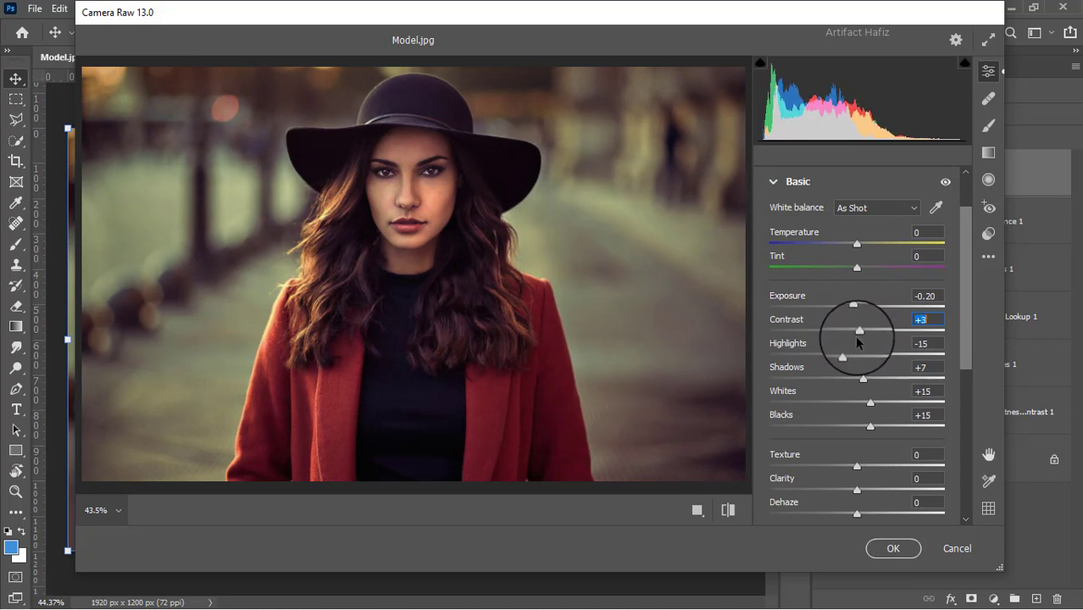
Set Whites/Blacks +15, Texture +3, Clarity +12 and Dehaze +8 further down
scroll(857, 351, down, 1)
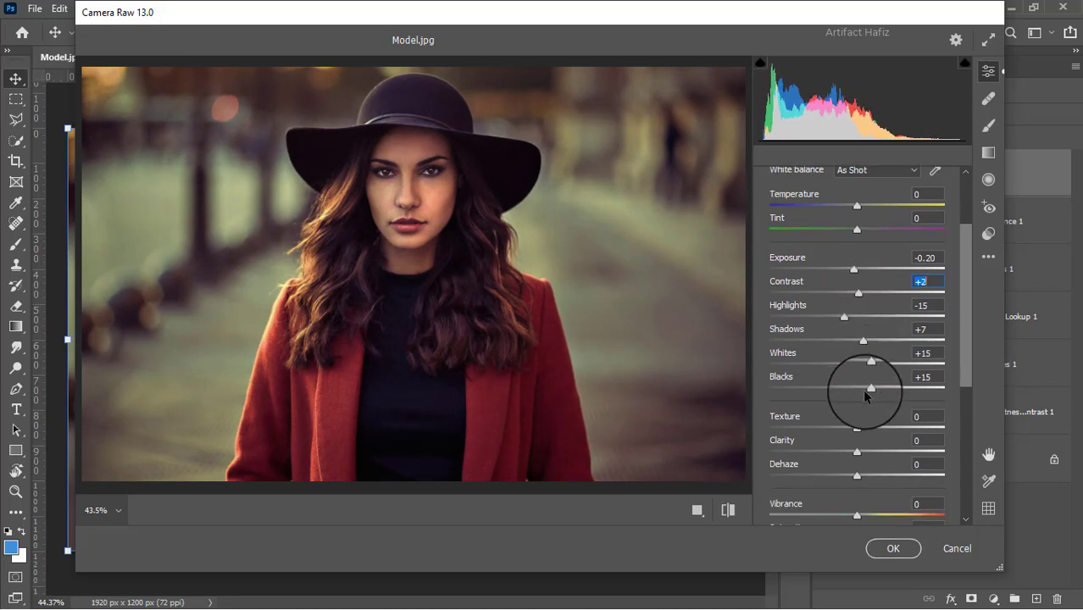
mouse_move(856, 428)
mouse_down()
mouse_move(877, 436)
mouse_move(859, 439)
mouse_move(867, 453)
mouse_up()
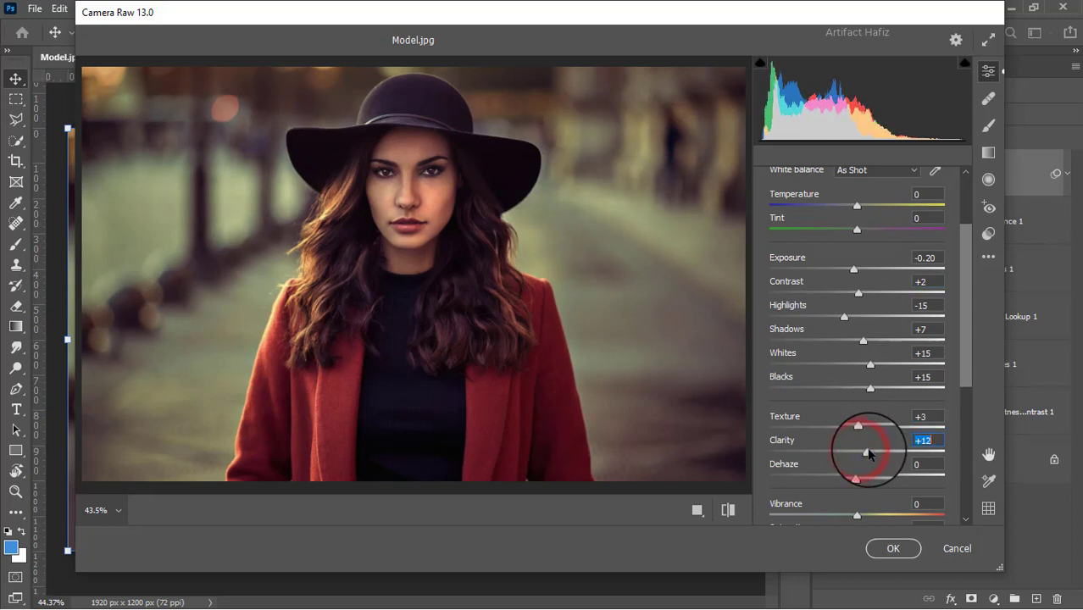
scroll(922, 369, down, 1)
scroll(922, 364, down, 2)
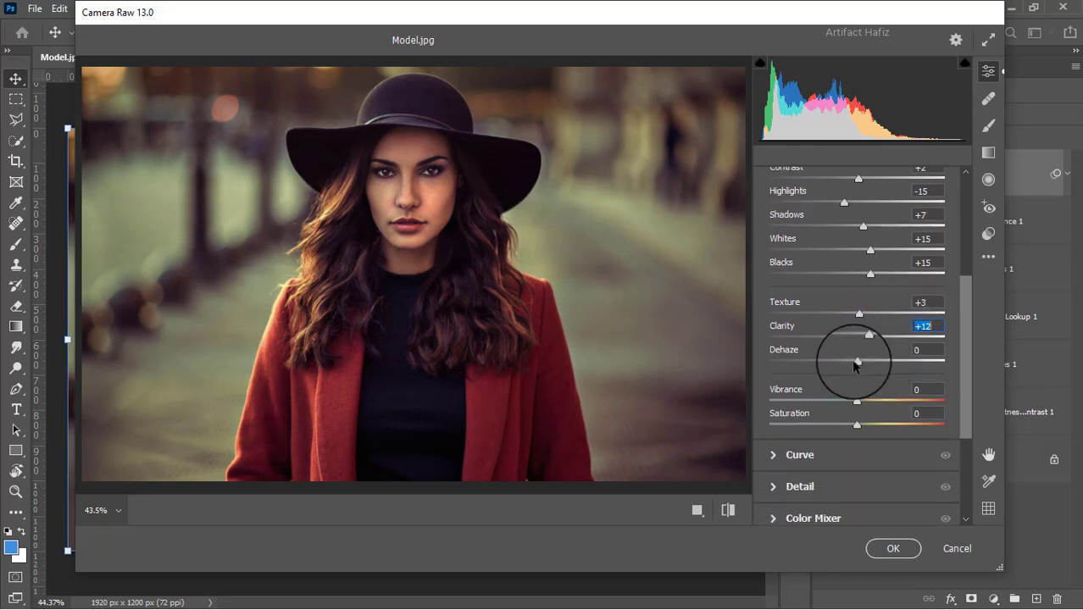
mouse_move(853, 364)
mouse_down()
mouse_move(875, 363)
mouse_move(861, 373)
mouse_up()
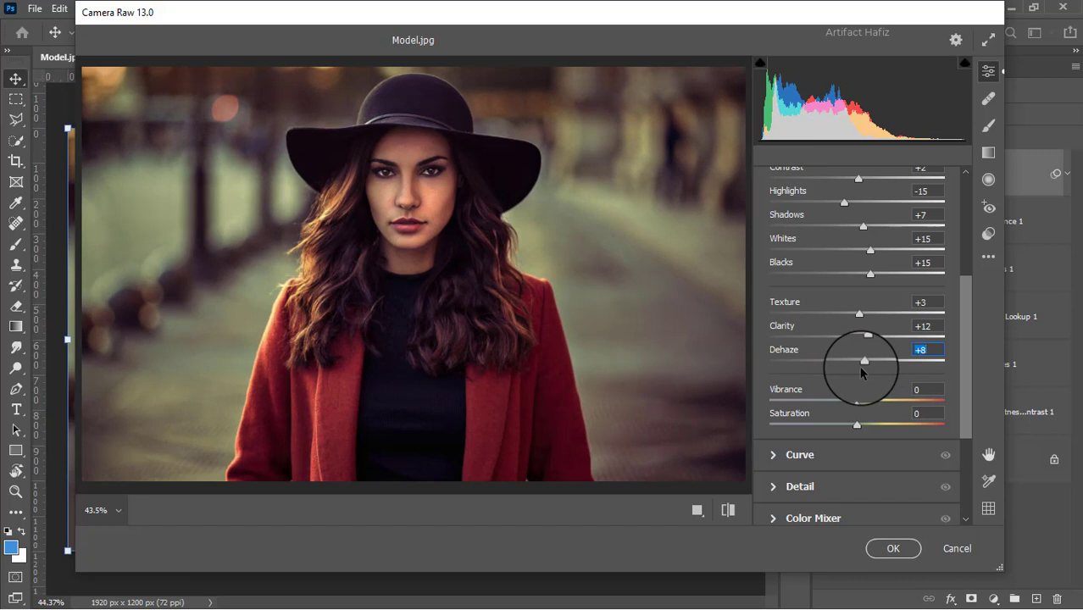
scroll(859, 366, down, 2)
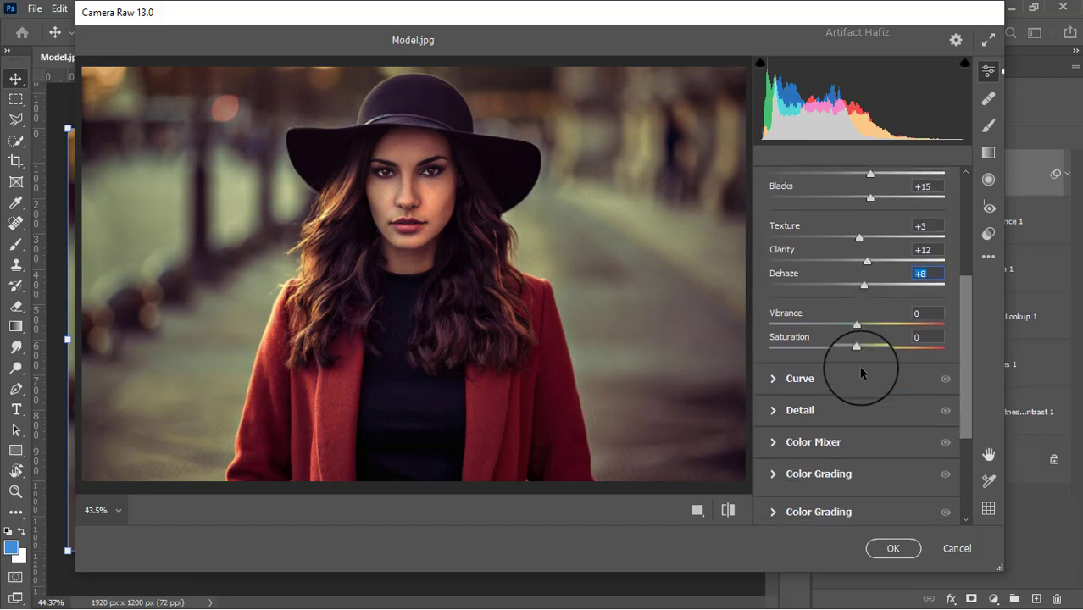
Lift the Blue channel curve's black point to Output 12
click(777, 383)
click(888, 232)
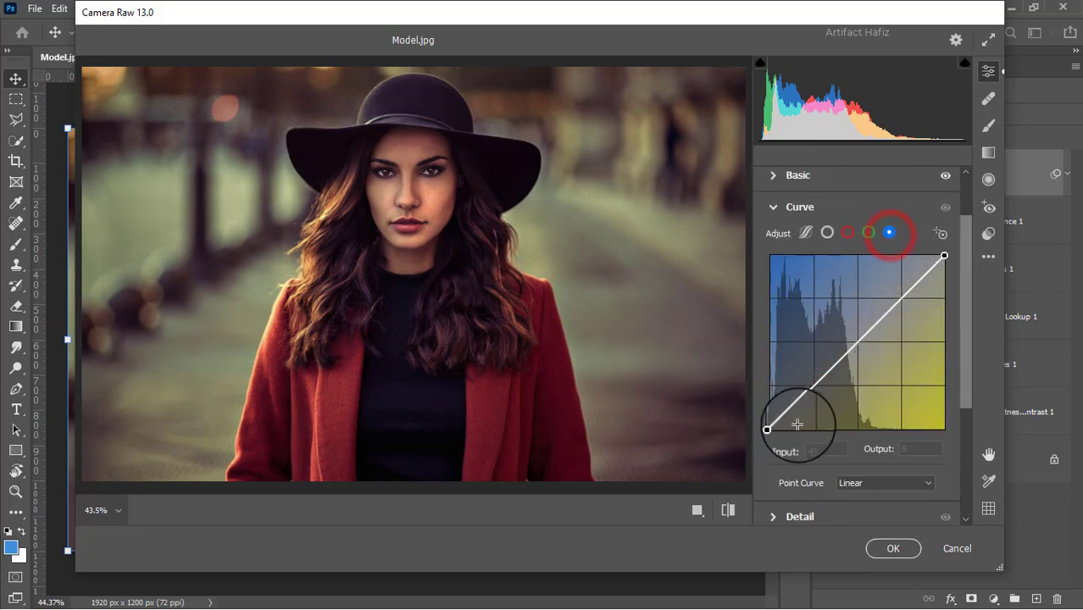
drag(766, 430, 771, 422)
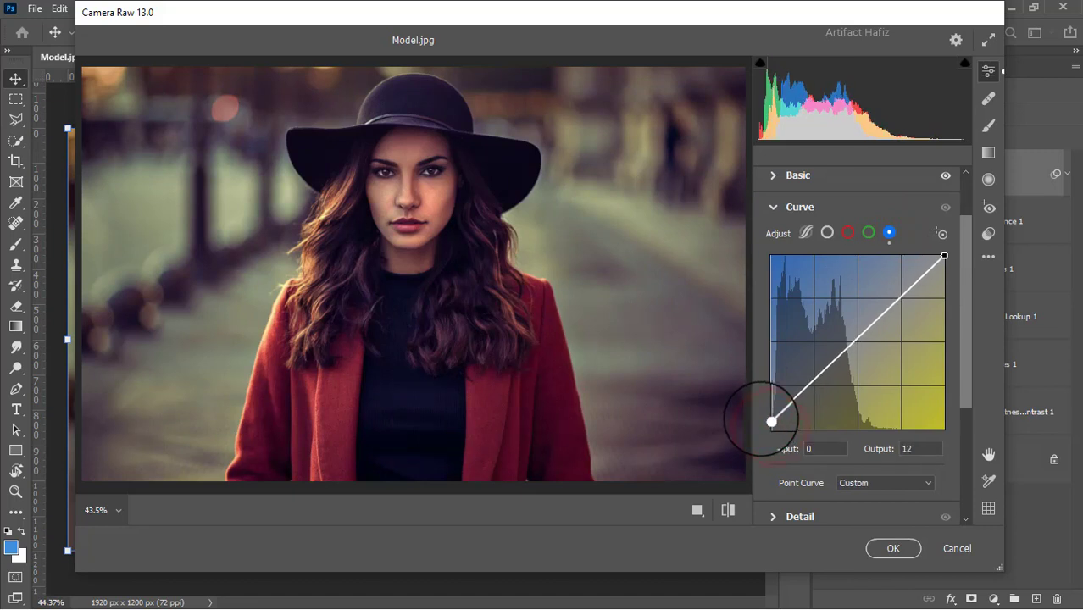
scroll(831, 361, down, 1)
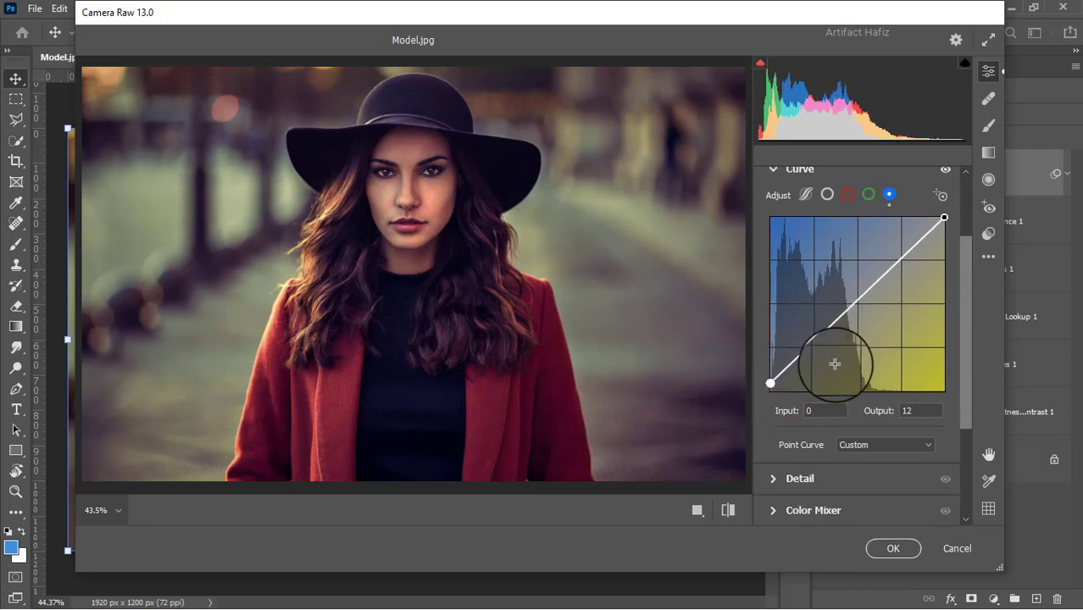
click(932, 410)
scroll(848, 406, down, 2)
Set Detail Sharpening to 16 and Noise Reduction to 8
click(773, 399)
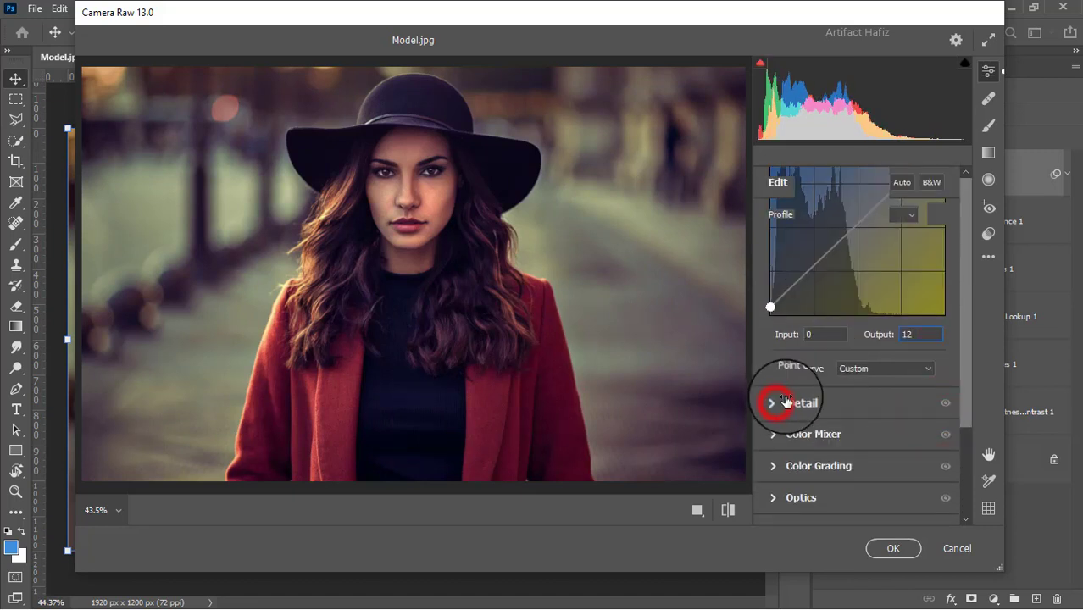
click(781, 347)
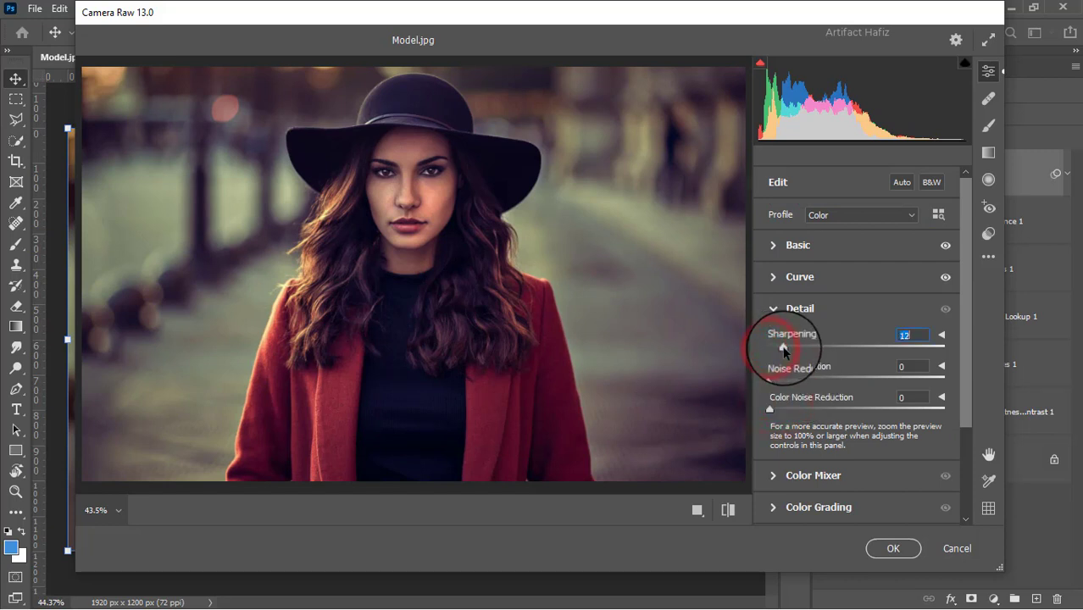
drag(783, 350, 780, 383)
click(777, 376)
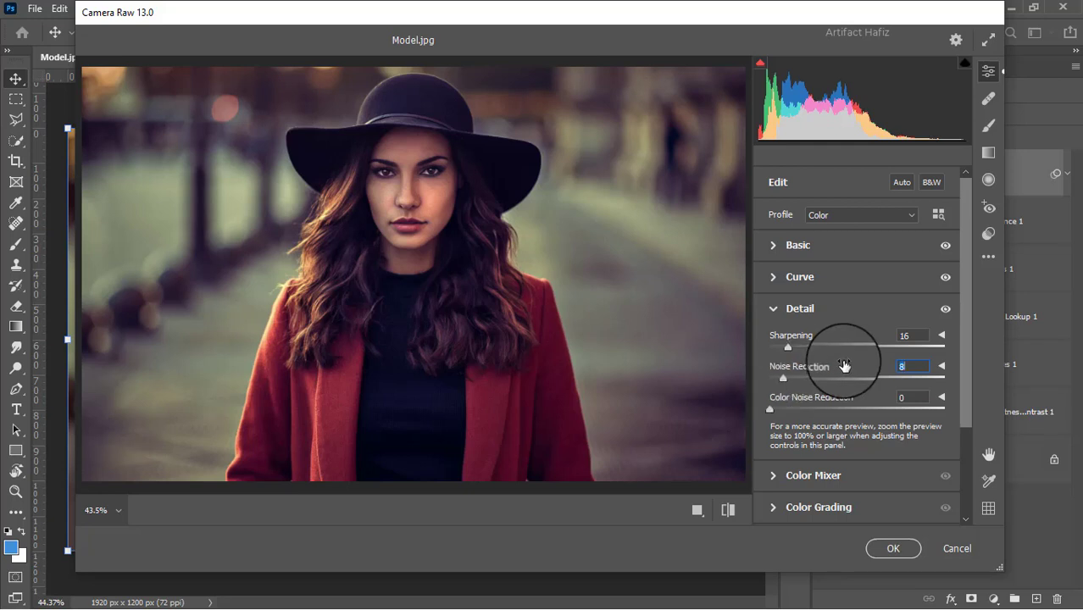
scroll(843, 364, down, 1)
scroll(847, 373, down, 2)
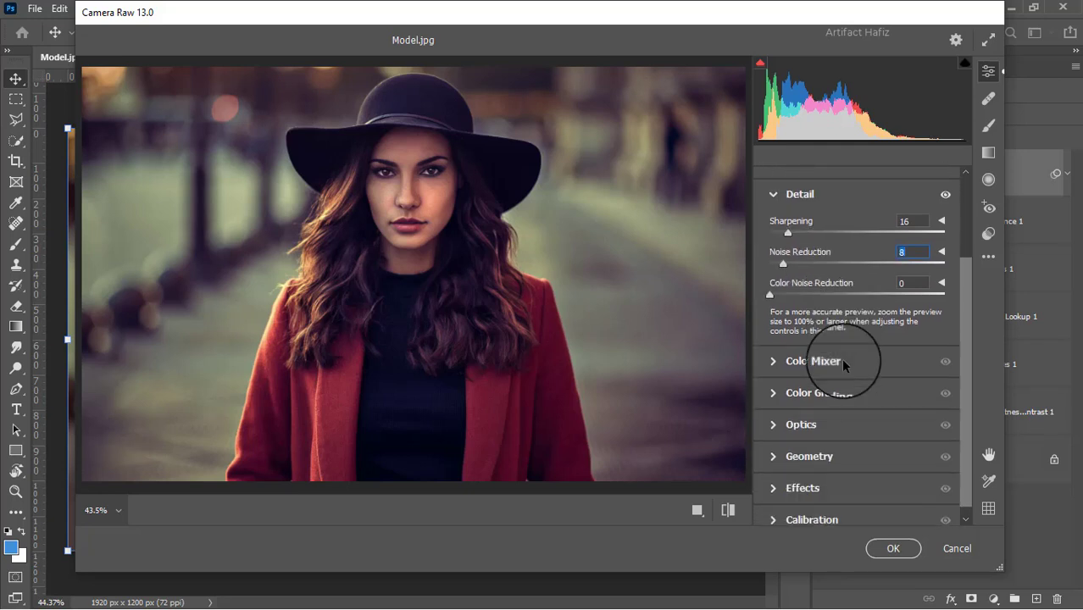
Desaturate reds, yellows and greens, then set Luminance Oranges +10 and Reds +62
click(777, 359)
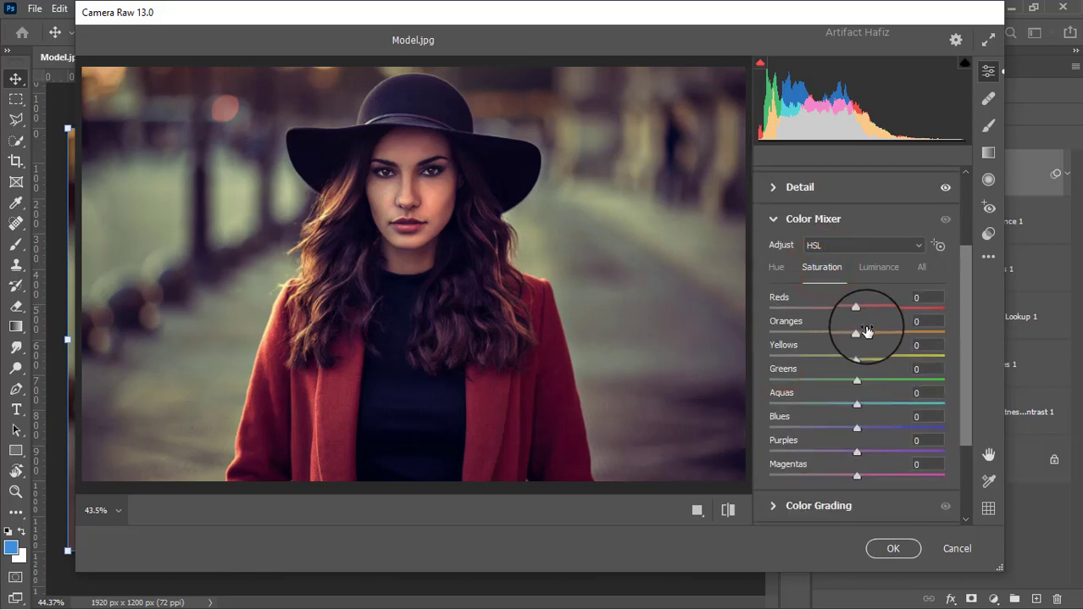
mouse_move(858, 307)
mouse_down()
mouse_move(884, 309)
mouse_move(840, 328)
mouse_move(860, 340)
mouse_move(815, 368)
mouse_move(997, 370)
mouse_move(842, 380)
mouse_move(862, 404)
mouse_move(860, 429)
mouse_up()
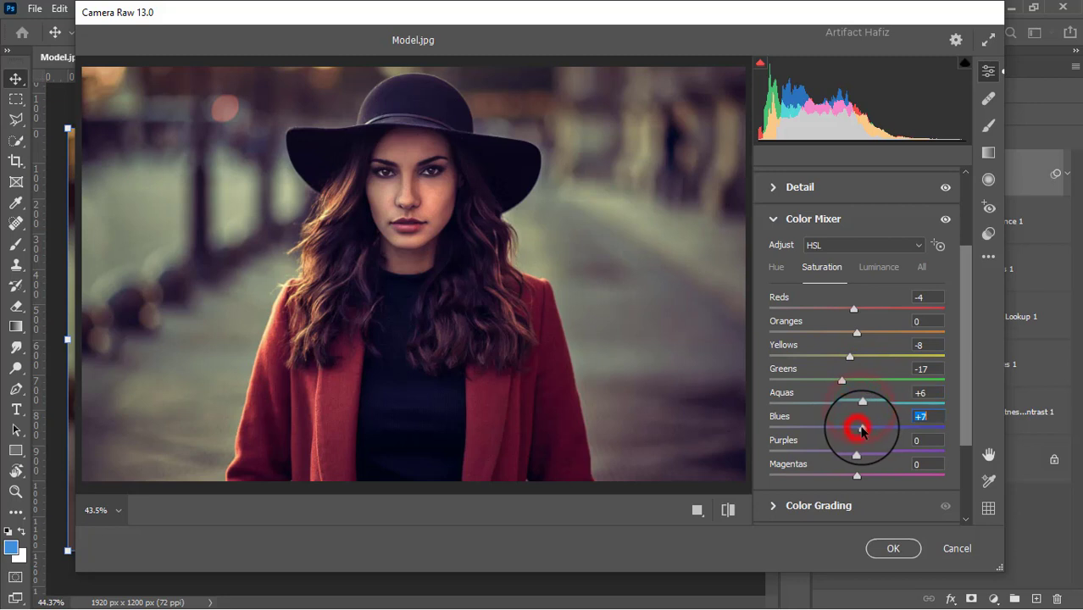
click(873, 267)
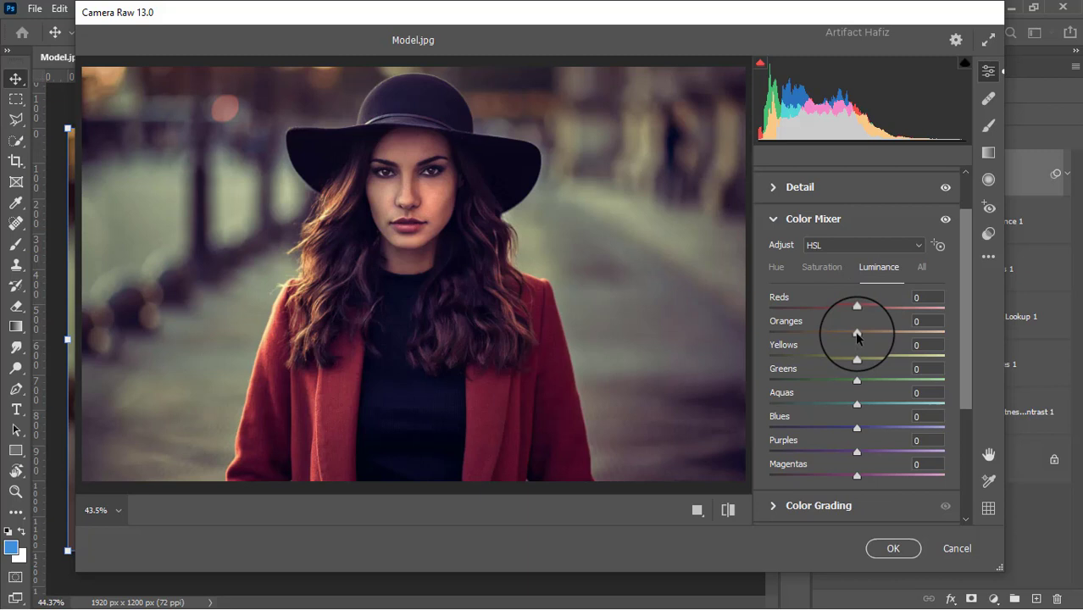
drag(858, 333, 875, 332)
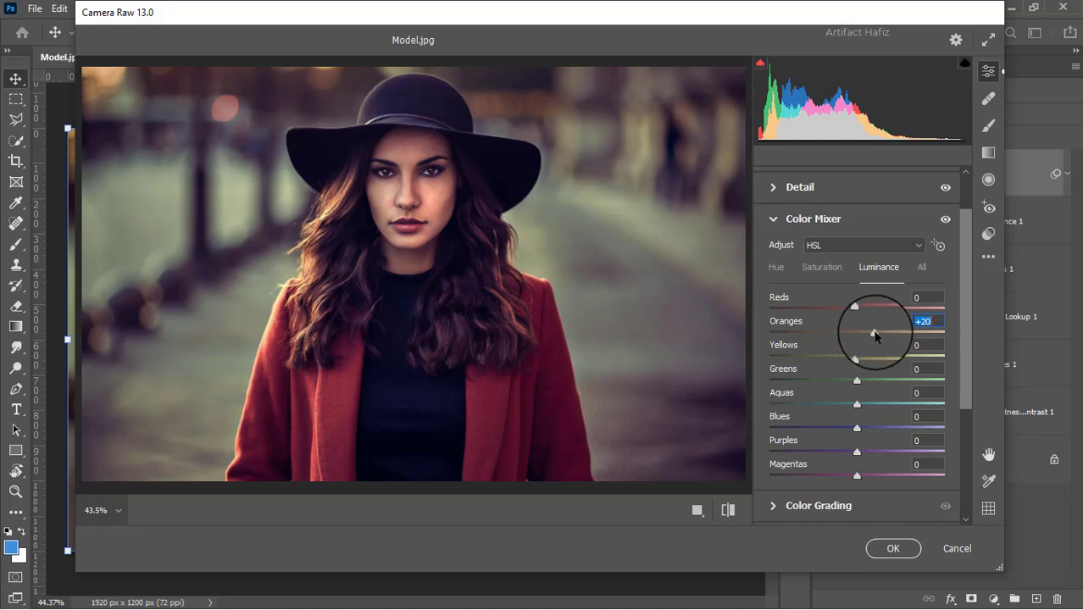
drag(875, 336, 866, 338)
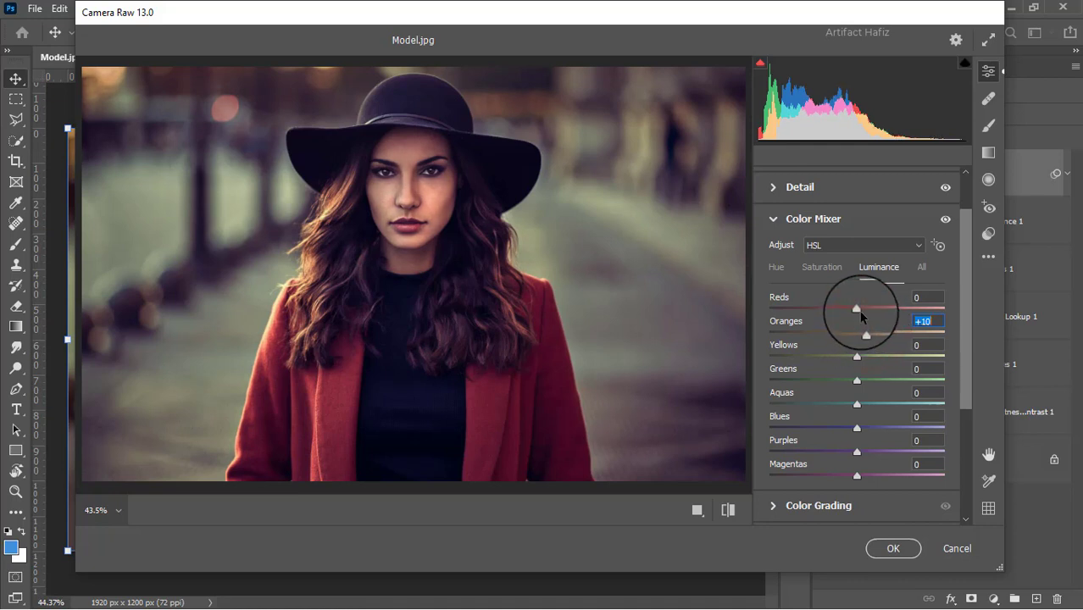
drag(857, 306, 917, 307)
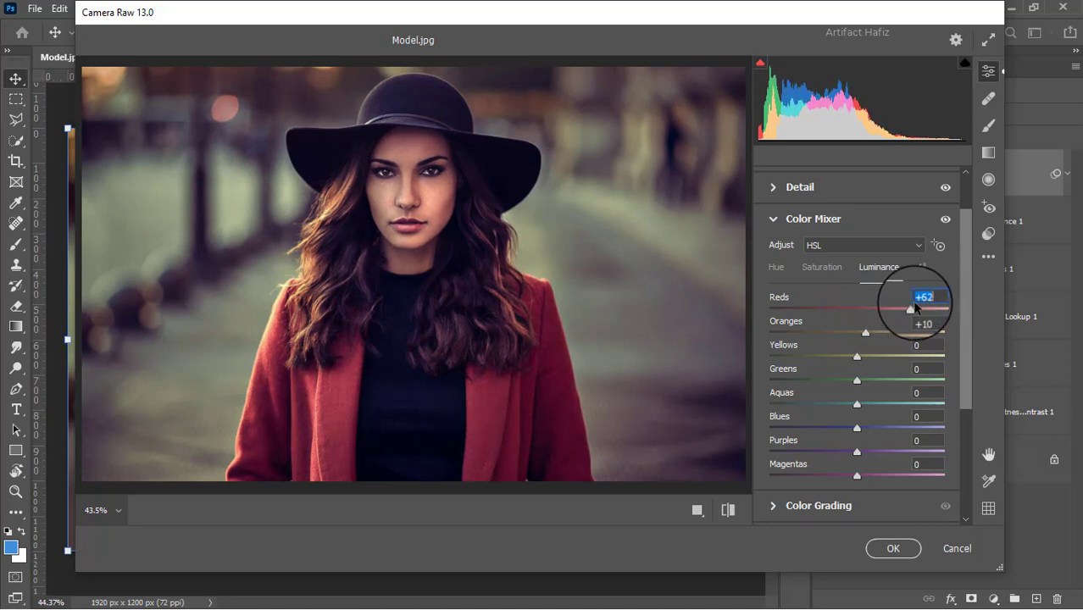
Shift Color Mixer Hue for Blues to -52 and Aquas to -86
scroll(894, 322, down, 1)
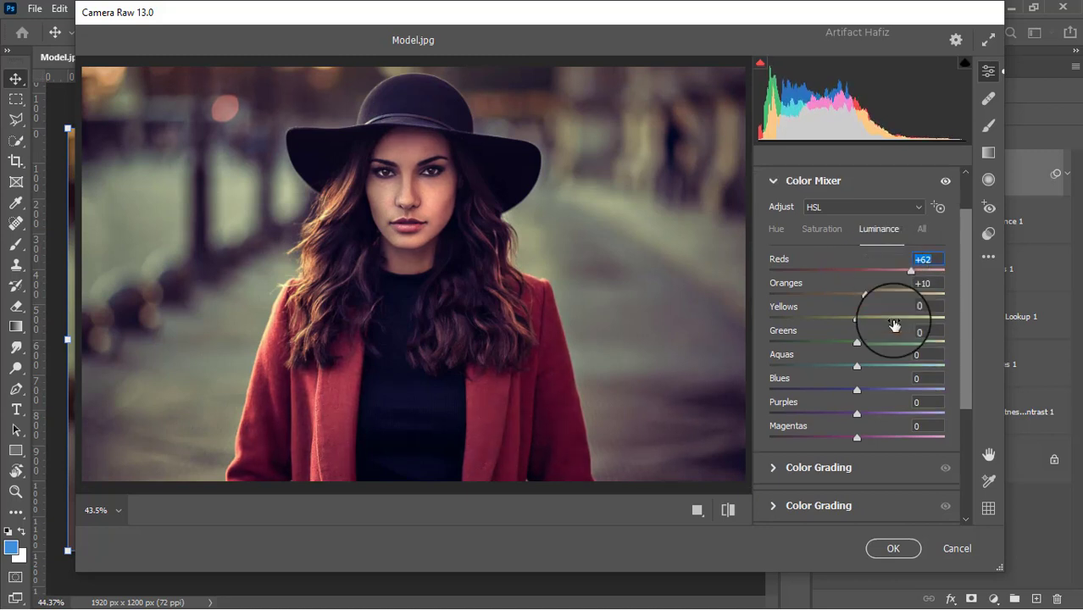
scroll(894, 322, down, 1)
click(775, 190)
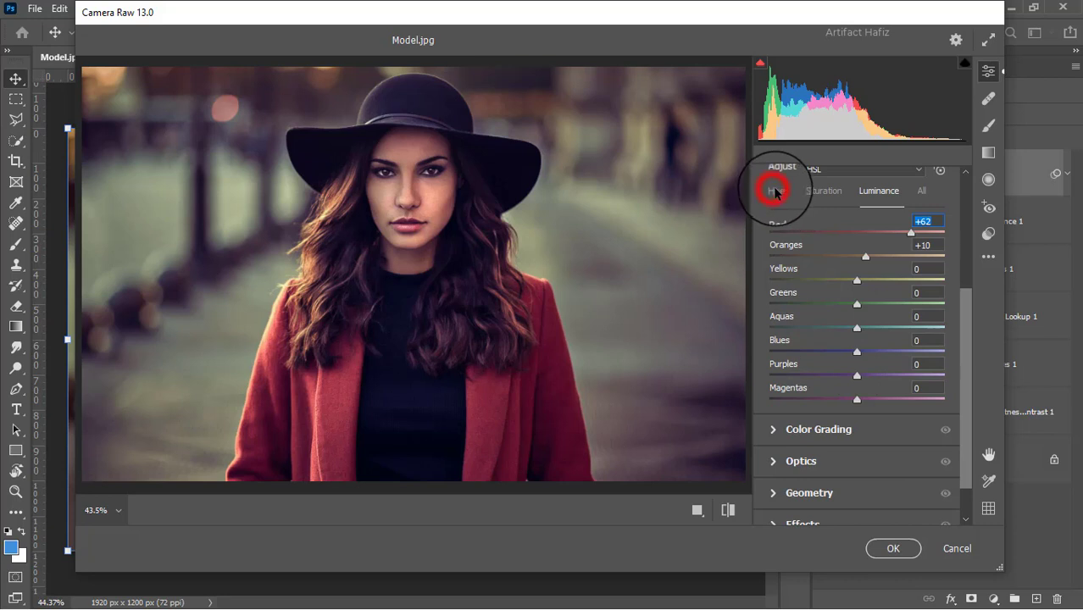
drag(857, 351, 796, 354)
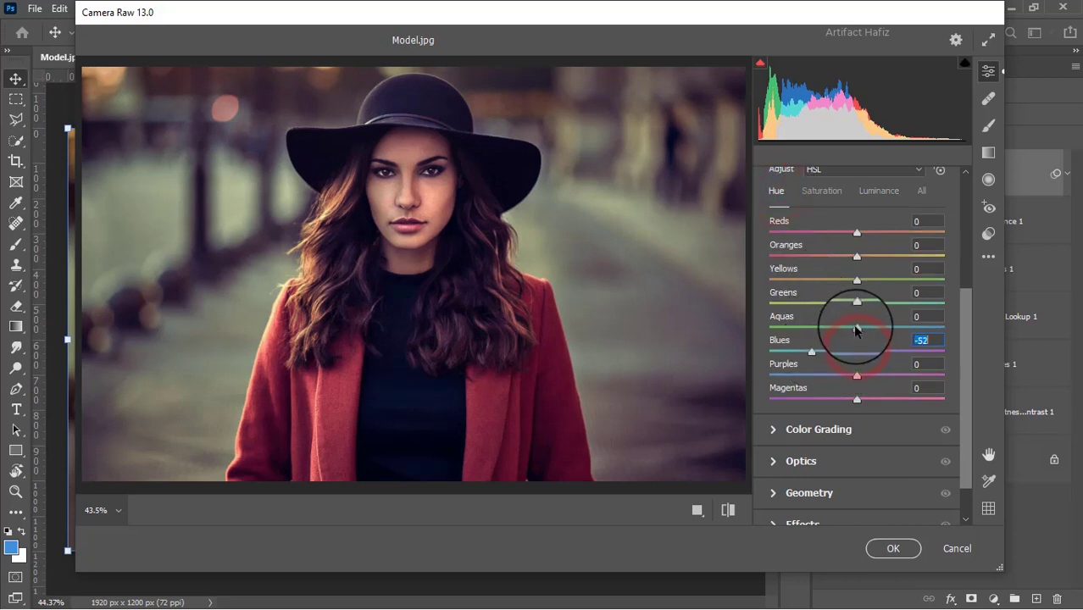
drag(858, 329, 782, 327)
scroll(826, 319, down, 1)
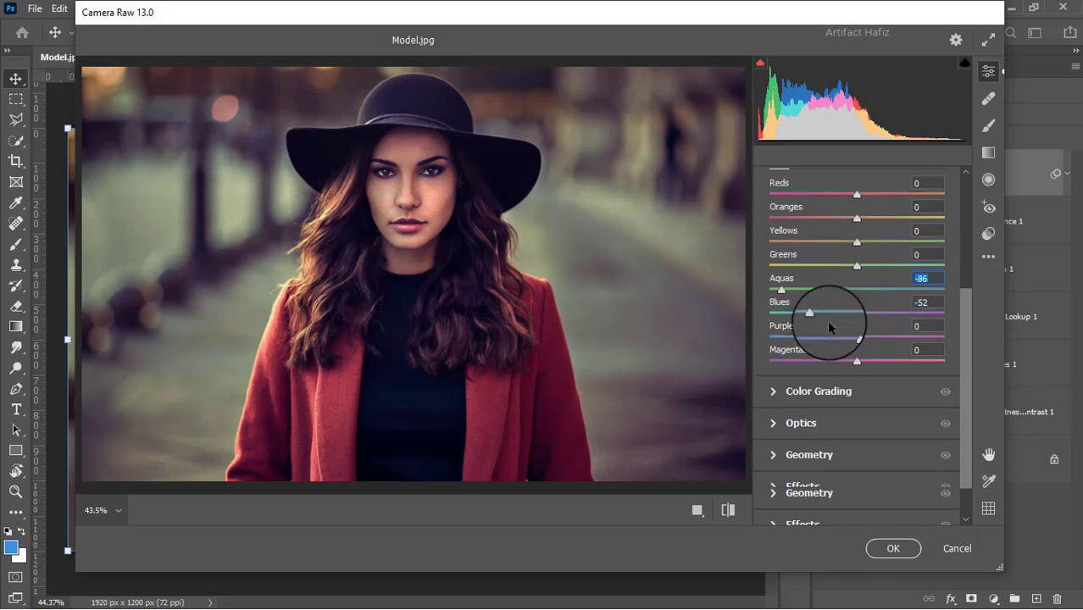
Colour-grade with magenta-toned shadows and highlights at hue 57, saturation 9
click(775, 382)
mouse_move(809, 430)
mouse_down()
mouse_move(757, 430)
mouse_move(899, 381)
mouse_move(811, 512)
mouse_move(856, 496)
mouse_up()
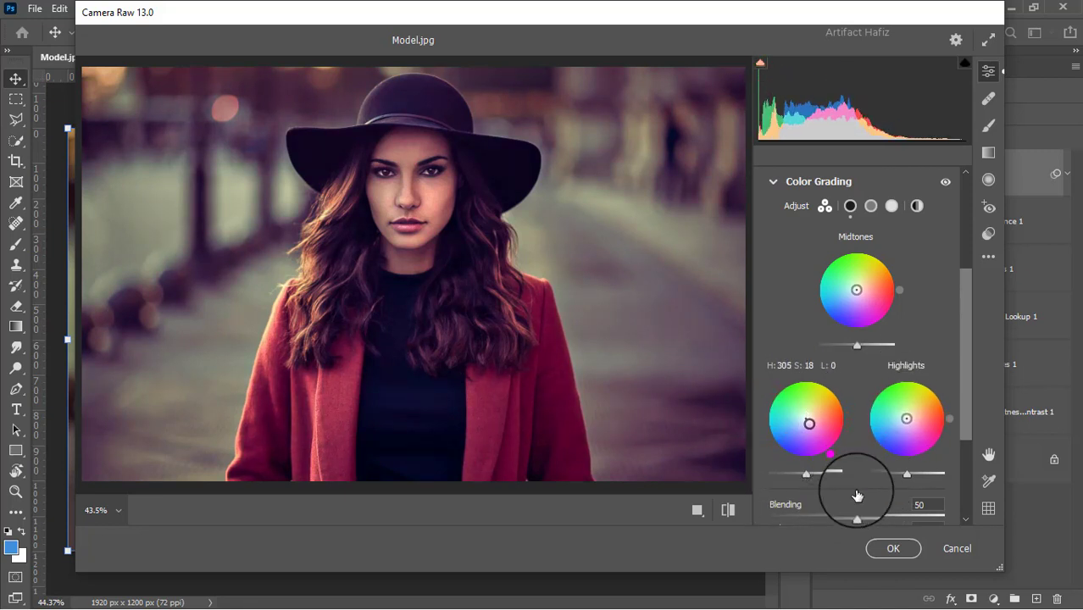
mouse_move(906, 419)
mouse_down()
mouse_move(899, 373)
mouse_move(986, 336)
mouse_move(967, 316)
mouse_up()
Add a slight -5 vignette in the Effects settings
scroll(962, 330, down, 4)
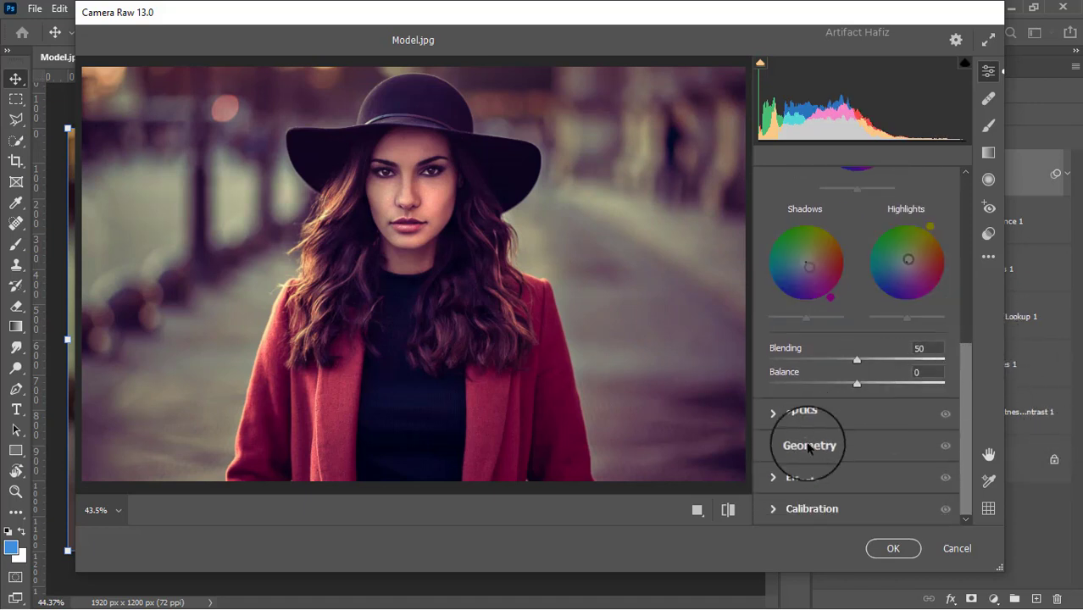
click(770, 477)
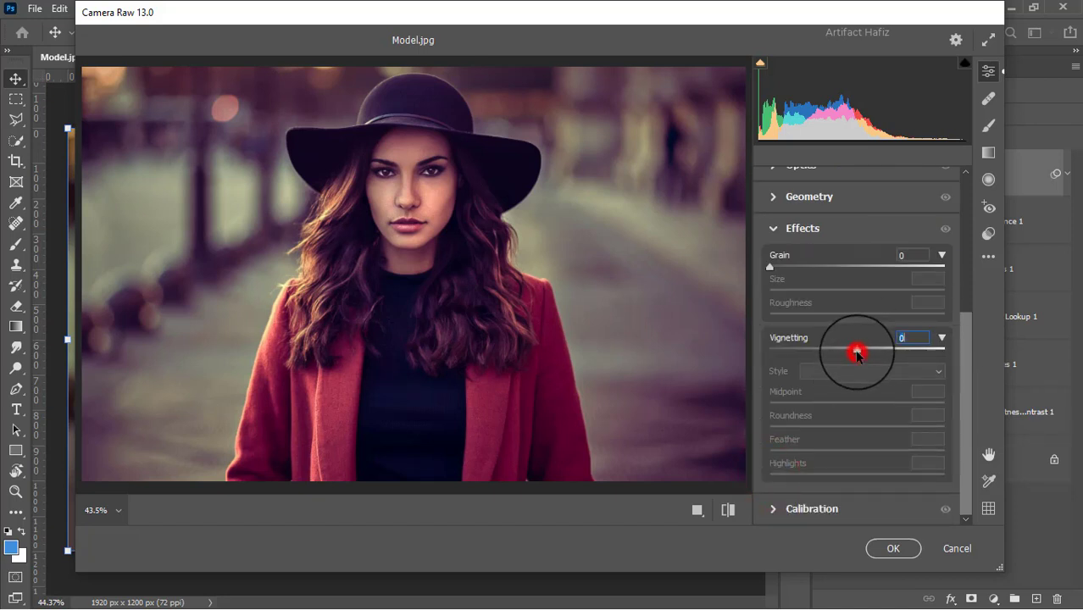
drag(857, 354, 852, 354)
Calibrate Red Primary hue +7 and saturation -6, Green saturation +5, Blue saturation +12, and apply Camera Raw
click(777, 510)
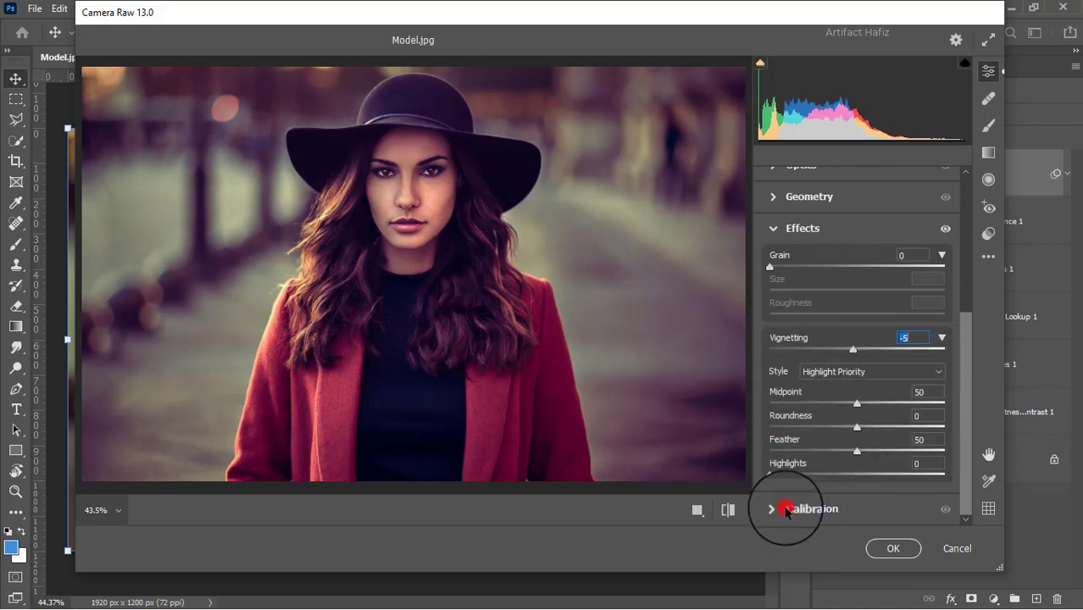
drag(856, 342, 863, 341)
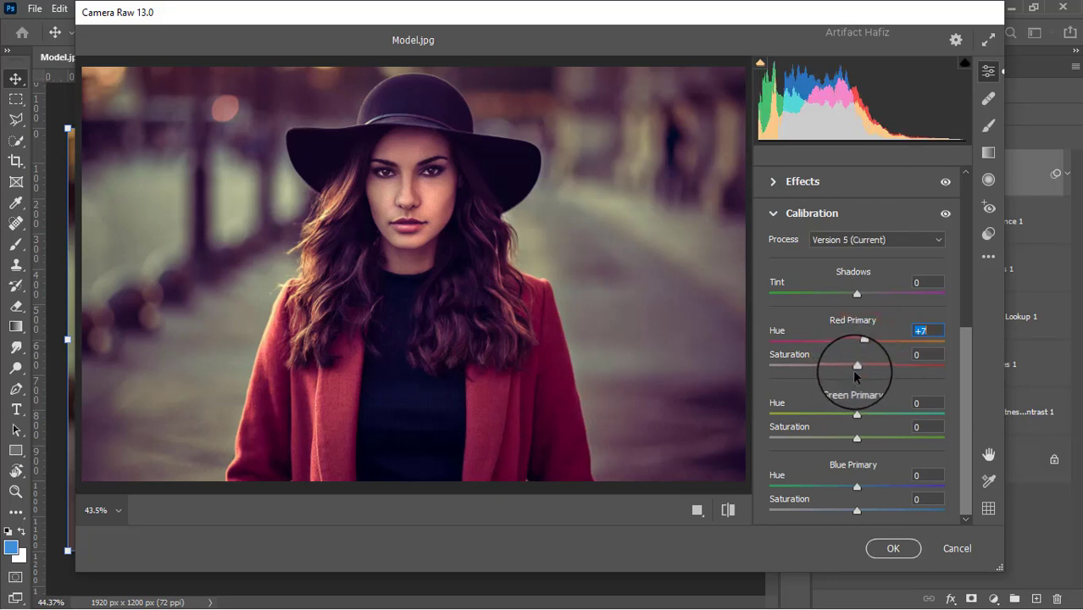
drag(856, 366, 851, 366)
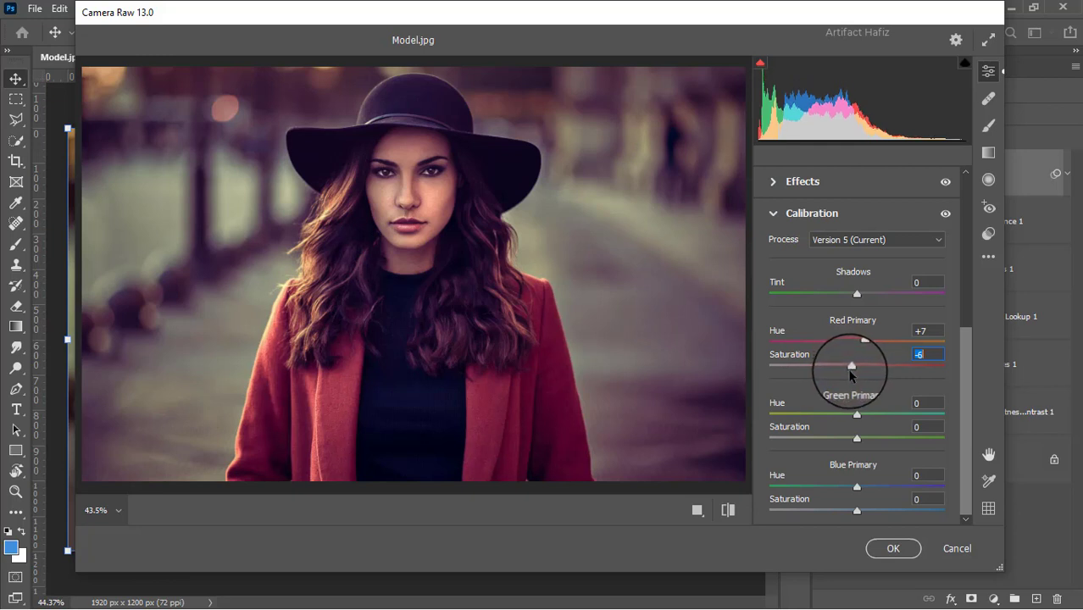
drag(857, 439, 862, 439)
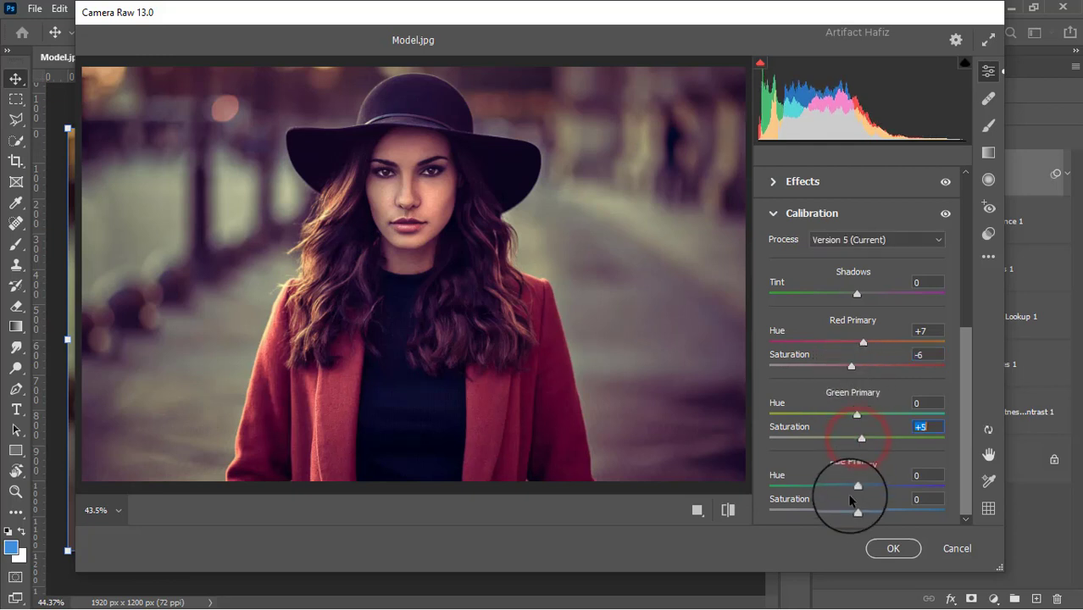
drag(857, 510, 868, 514)
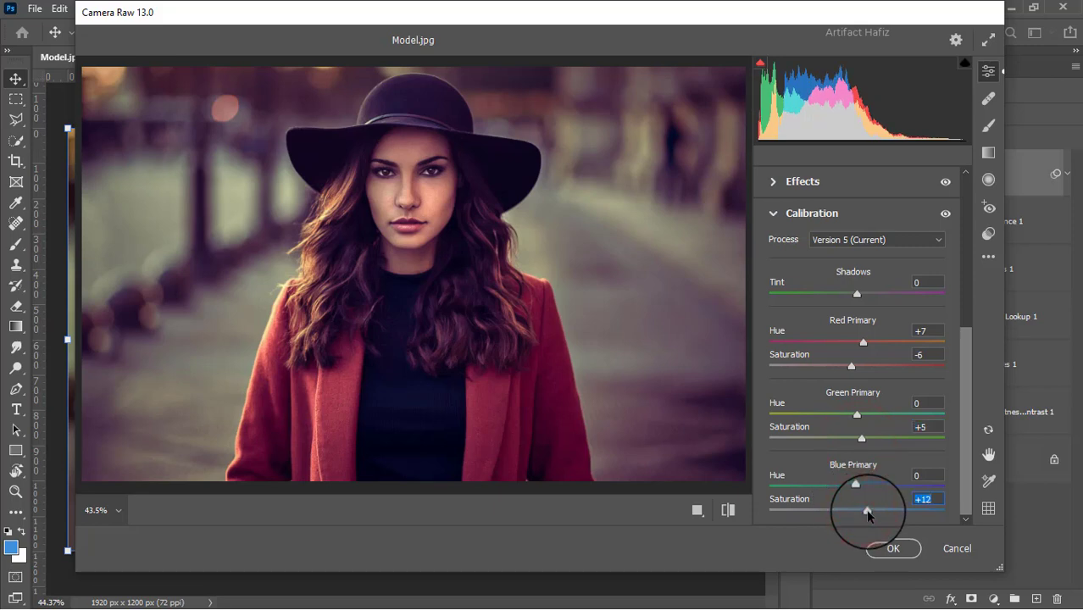
click(890, 548)
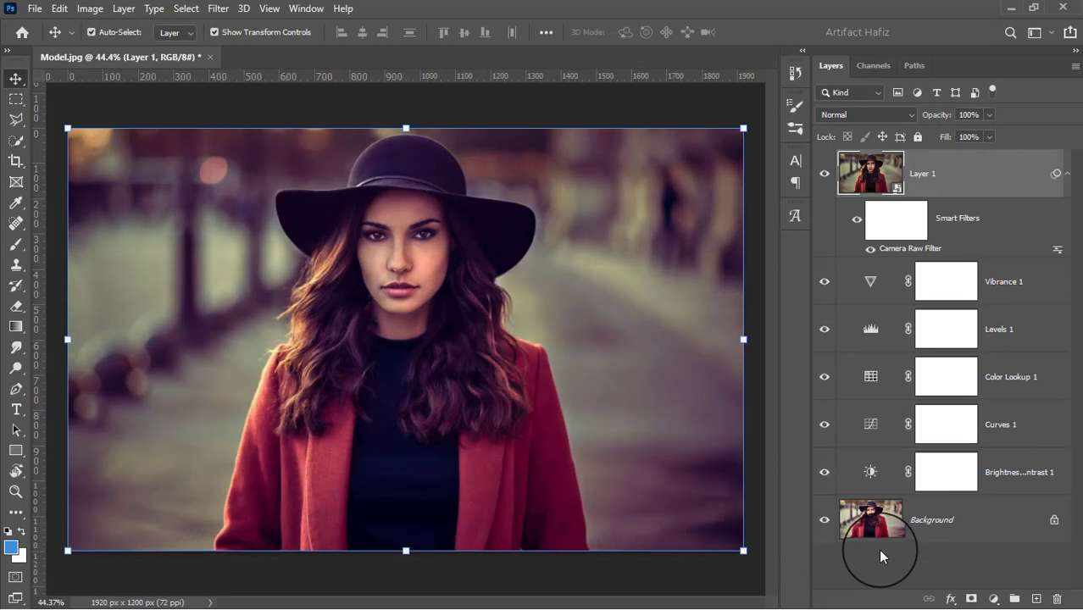
alt+click(825, 520)
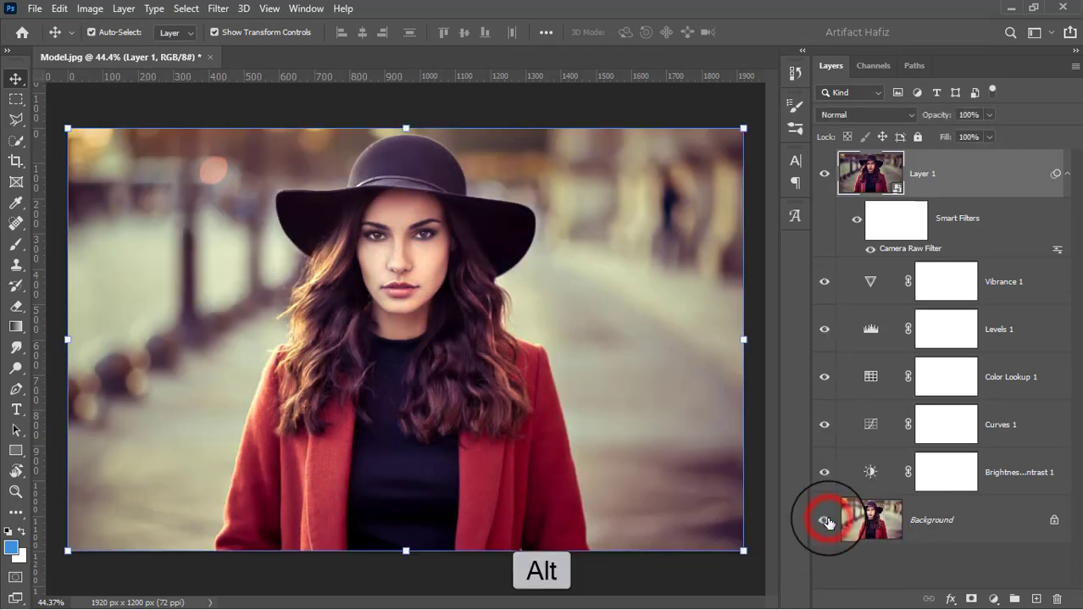
alt+click(825, 520)
alt+click(825, 520)
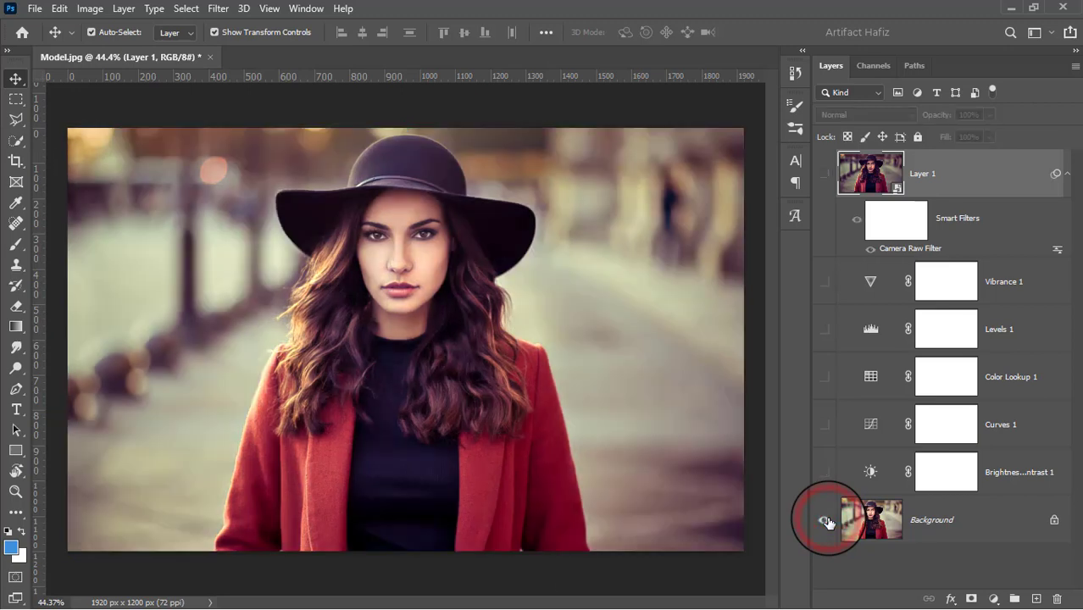
alt+click(825, 520)
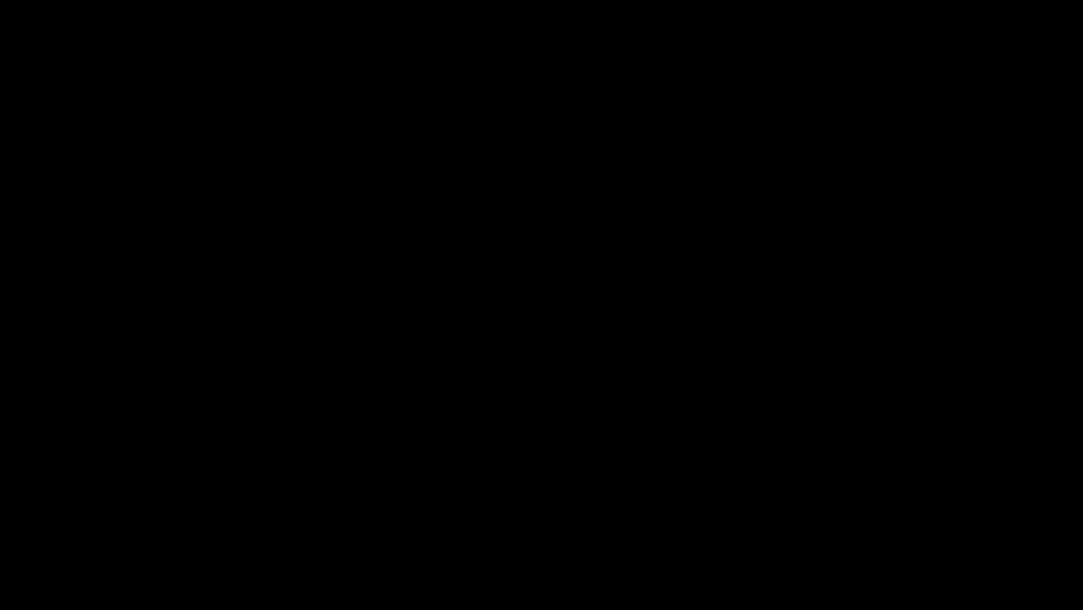